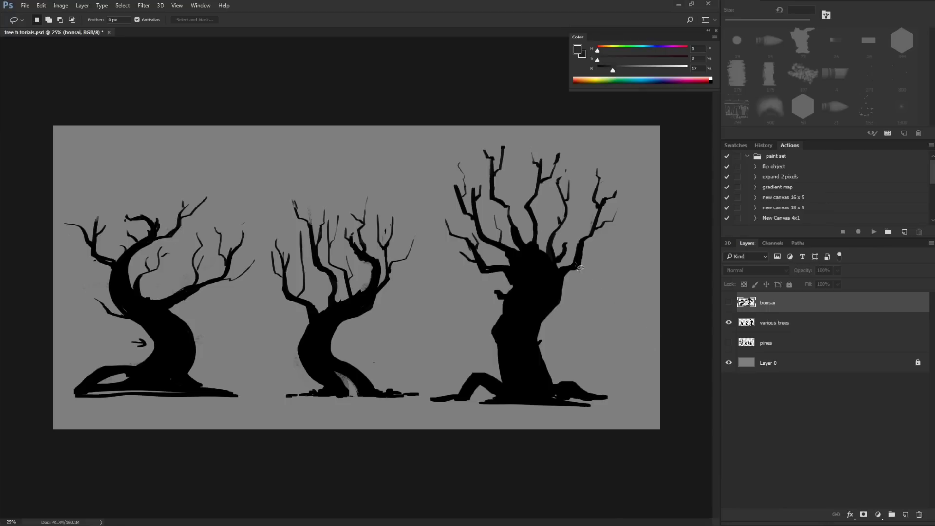
# Step: Lasso the largest tree, the one with the thickest trunk, on the various trees layer
pyautogui.click(860, 319)
pyautogui.moveTo(616, 364)
pyautogui.mouseDown()
pyautogui.moveTo(598, 425)
pyautogui.moveTo(464, 441)
pyautogui.moveTo(420, 425)
pyautogui.moveTo(435, 368)
pyautogui.moveTo(416, 263)
pyautogui.moveTo(439, 139)
pyautogui.moveTo(557, 135)
pyautogui.moveTo(617, 199)
pyautogui.moveTo(608, 263)
pyautogui.mouseUp()
pyautogui.moveTo(608, 262)
pyautogui.mouseDown()
pyautogui.moveTo(635, 203)
pyautogui.moveTo(573, 179)
pyautogui.moveTo(573, 259)
pyautogui.mouseUp()
pyautogui.moveTo(407, 209)
pyautogui.mouseDown()
pyautogui.moveTo(418, 283)
pyautogui.moveTo(391, 239)
pyautogui.mouseUp()
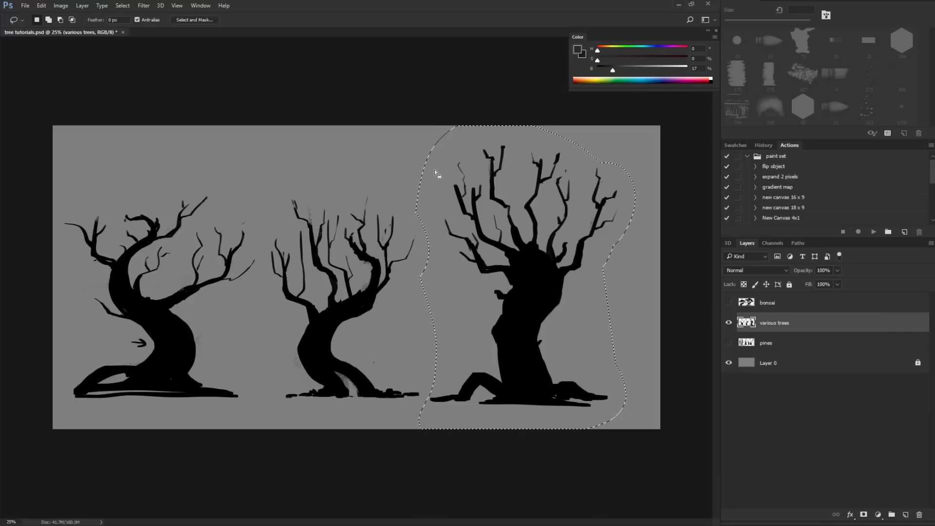
# Step: Hide the various trees layer, put the selected tree on its own layer above bonsai, and move it to the canvas center
pyautogui.click(729, 323)
pyautogui.click(753, 304)
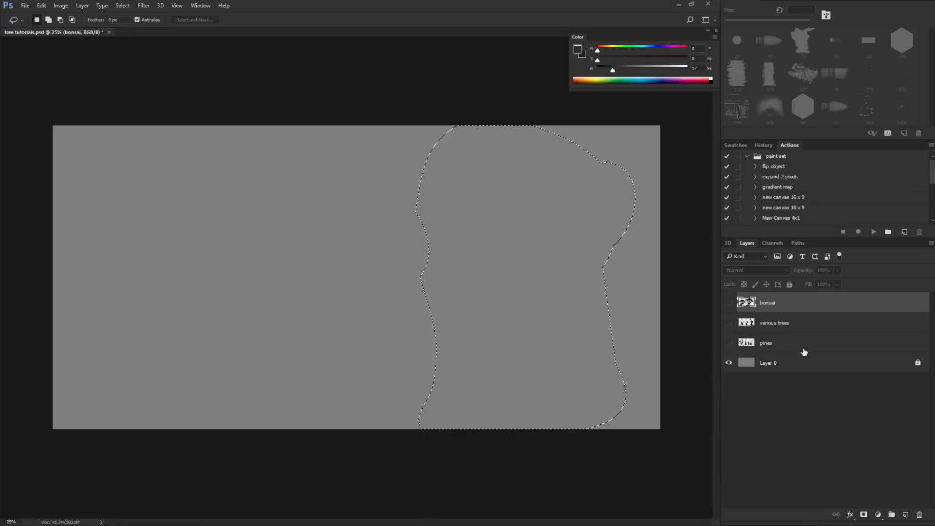
pyautogui.hotkey('ctrl', 'j')
pyautogui.press('v')
pyautogui.moveTo(544, 321); pyautogui.dragTo(365, 325)
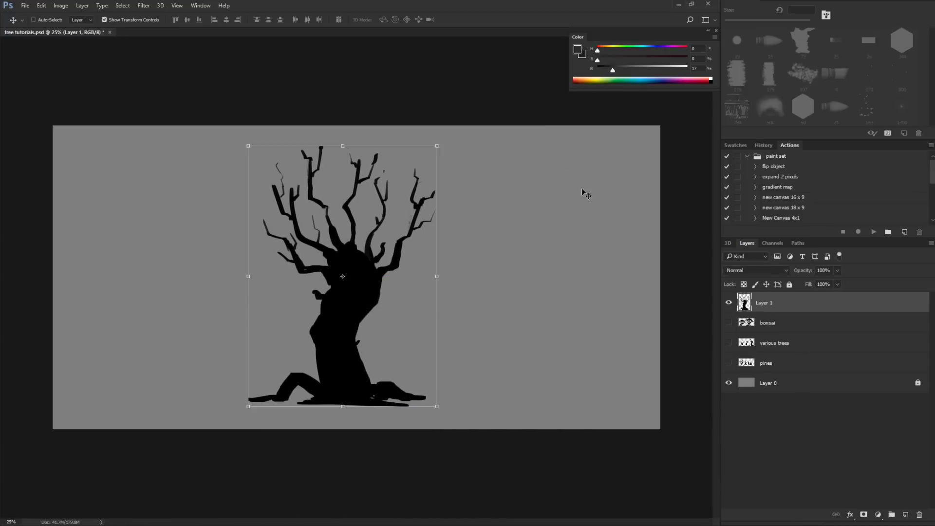
# Step: Fade the copied tree to 32% opacity and add an empty layer above it for brush drawing
pyautogui.click(838, 270)
pyautogui.moveTo(823, 285); pyautogui.dragTo(802, 283)
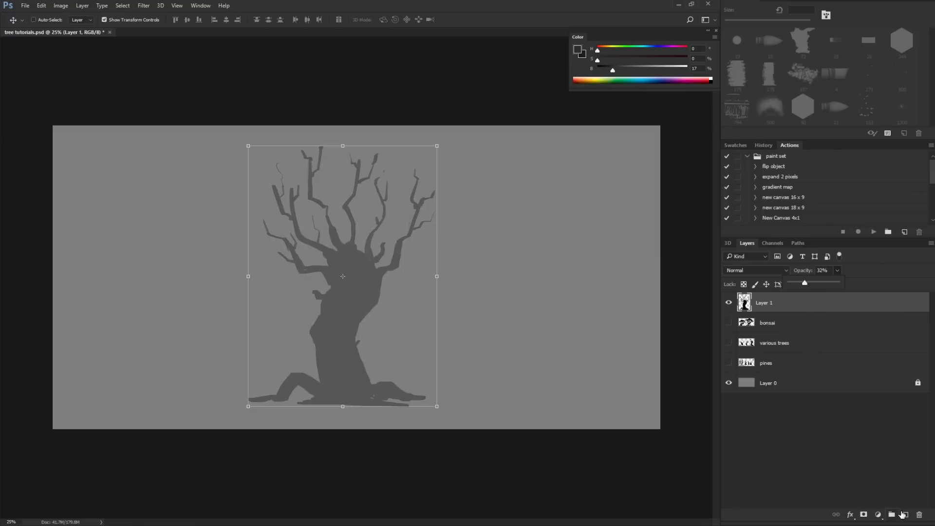
pyautogui.click(905, 515)
pyautogui.press('z')
pyautogui.moveTo(367, 288); pyautogui.dragTo(446, 287)
pyautogui.press('b')
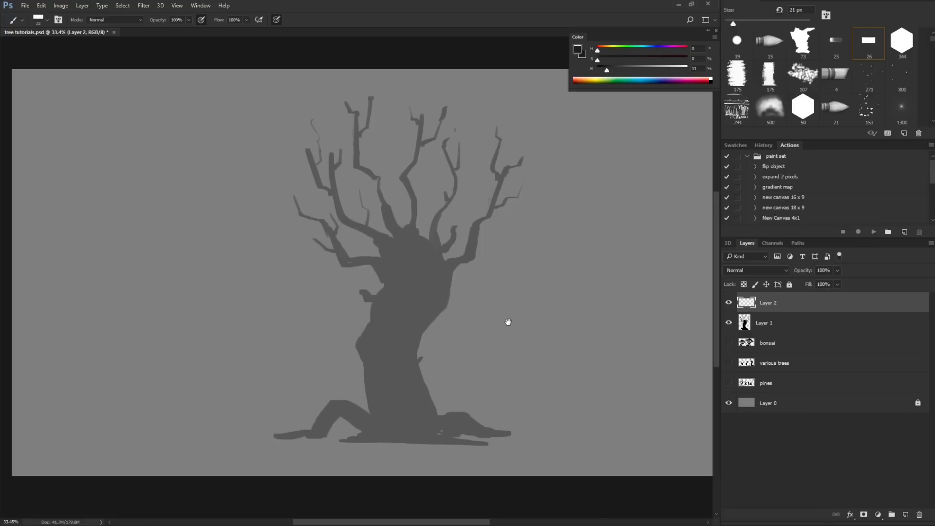
pyautogui.moveTo(506, 322); pyautogui.dragTo(490, 328)
pyautogui.moveTo(459, 364); pyautogui.dragTo(557, 273)
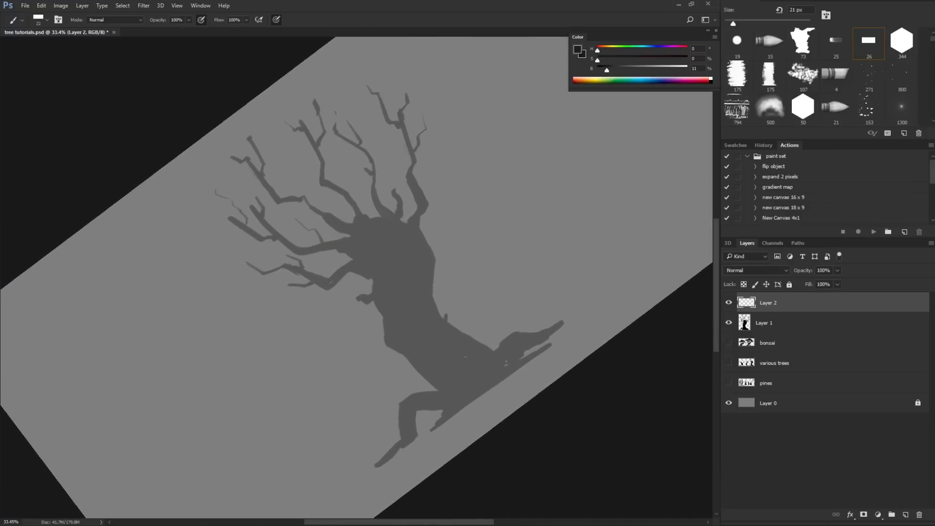
pyautogui.moveTo(485, 347)
pyautogui.mouseDown()
pyautogui.moveTo(434, 382)
pyautogui.moveTo(485, 345)
pyautogui.moveTo(437, 380)
pyautogui.moveTo(476, 337)
pyautogui.moveTo(427, 370)
pyautogui.moveTo(471, 340)
pyautogui.moveTo(432, 361)
pyautogui.moveTo(463, 329)
pyautogui.moveTo(417, 358)
pyautogui.moveTo(459, 335)
pyautogui.moveTo(424, 348)
pyautogui.moveTo(451, 324)
pyautogui.moveTo(396, 351)
pyautogui.moveTo(451, 322)
pyautogui.moveTo(436, 313)
pyautogui.moveTo(389, 328)
pyautogui.moveTo(453, 322)
pyautogui.mouseUp()
pyautogui.hotkey('ctrl', 'z')
pyautogui.hotkey('ctrl', 'z')
pyautogui.moveTo(379, 292)
pyautogui.mouseDown()
pyautogui.moveTo(412, 289)
pyautogui.moveTo(379, 287)
pyautogui.mouseUp()
pyautogui.moveTo(422, 253)
pyautogui.mouseDown()
pyautogui.moveTo(394, 273)
pyautogui.moveTo(387, 251)
pyautogui.mouseUp()
pyautogui.hotkey('ctrl', 'alt', 'z')
pyautogui.hotkey('ctrl', 'alt', 'z')
pyautogui.hotkey('ctrl', 'alt', 'z')
pyautogui.hotkey('ctrl', 'alt', 'z')
pyautogui.hotkey('ctrl', 'alt', 'z')
pyautogui.hotkey('ctrl', 'alt', 'z')
pyautogui.hotkey('ctrl', 'alt', 'z')
pyautogui.hotkey('ctrl', 'alt', 'z')
# Step: Draw a guide ellipse around the trunk's base and curved cross-contour lines across the lower trunk
pyautogui.press('r')
pyautogui.moveTo(553, 269)
pyautogui.mouseDown()
pyautogui.moveTo(581, 313)
pyautogui.moveTo(582, 292)
pyautogui.moveTo(466, 376)
pyautogui.moveTo(501, 335)
pyautogui.moveTo(470, 385)
pyautogui.moveTo(519, 323)
pyautogui.moveTo(556, 299)
pyautogui.moveTo(493, 308)
pyautogui.moveTo(461, 354)
pyautogui.mouseUp()
pyautogui.hotkey('ctrl', 'alt', 'z')
pyautogui.press('r')
pyautogui.hotkey('ctrl', 'alt', 'z')
pyautogui.moveTo(494, 307); pyautogui.dragTo(459, 360)
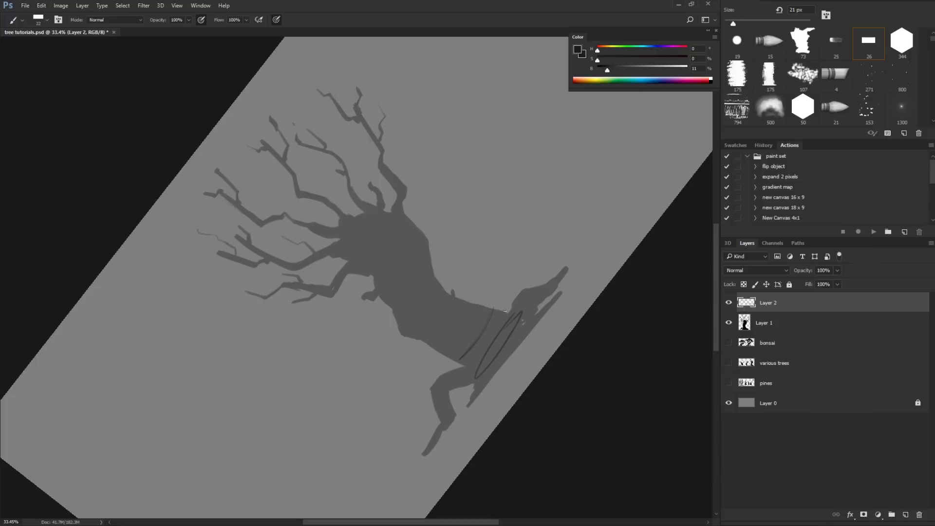
pyautogui.press('r')
pyautogui.moveTo(482, 330)
pyautogui.mouseDown()
pyautogui.moveTo(455, 413)
pyautogui.moveTo(484, 380)
pyautogui.moveTo(459, 298)
pyautogui.moveTo(417, 343)
pyautogui.mouseUp()
pyautogui.press('b')
pyautogui.hotkey('ctrl', 'z')
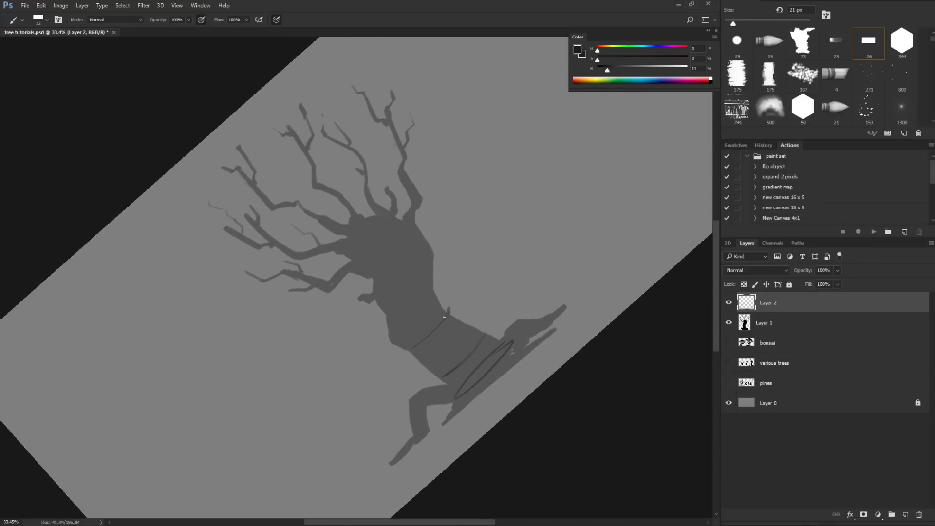
# Step: Draw long flow lines twisting down the trunk and the first curved contour strokes at its crown
pyautogui.press('r')
pyautogui.moveTo(506, 273); pyautogui.dragTo(464, 391)
pyautogui.press('b')
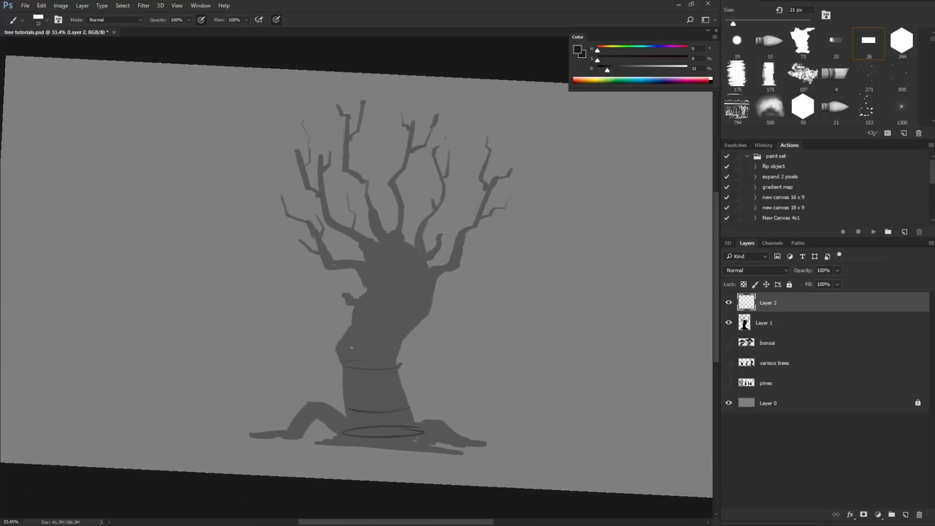
pyautogui.moveTo(342, 363)
pyautogui.mouseDown()
pyautogui.moveTo(336, 347)
pyautogui.moveTo(350, 331)
pyautogui.mouseUp()
pyautogui.moveTo(393, 276)
pyautogui.mouseDown()
pyautogui.moveTo(374, 349)
pyautogui.moveTo(414, 417)
pyautogui.mouseUp()
pyautogui.press('ctrl')
pyautogui.hotkey('ctrl', 'z')
pyautogui.moveTo(380, 245); pyautogui.dragTo(369, 258)
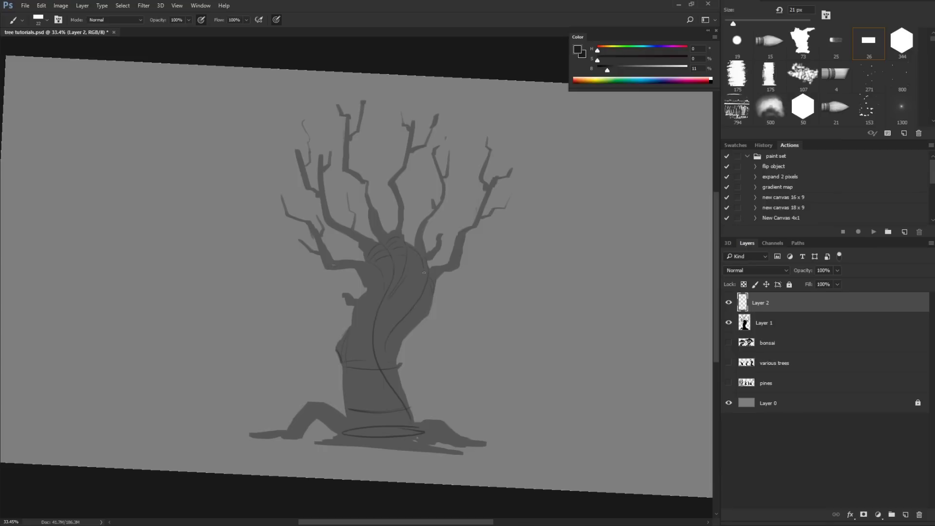
# Step: Draw cross-contours between the twisting flow lines on the upper trunk and outline the trunk edges and the small knot
pyautogui.press('r')
pyautogui.moveTo(403, 270)
pyautogui.mouseDown()
pyautogui.moveTo(399, 361)
pyautogui.moveTo(521, 179)
pyautogui.moveTo(376, 219)
pyautogui.mouseUp()
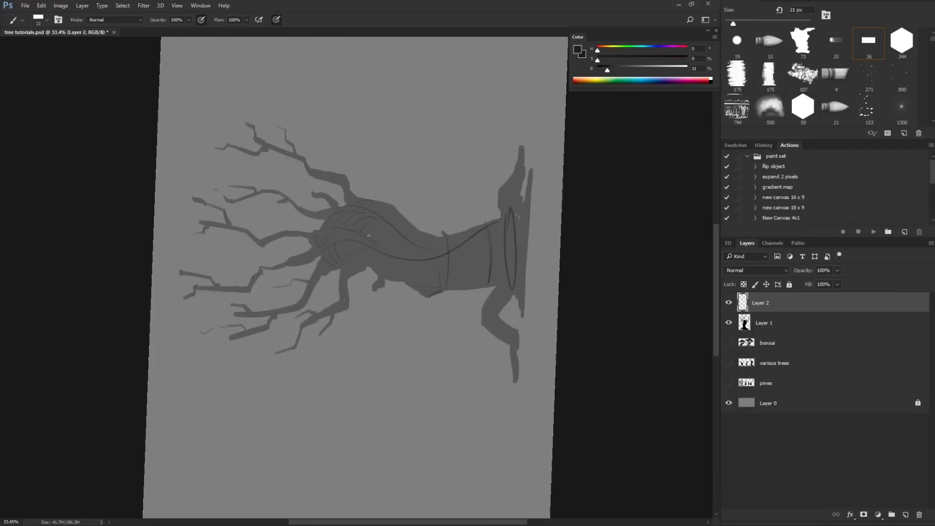
pyautogui.press('r')
pyautogui.moveTo(403, 259)
pyautogui.mouseDown()
pyautogui.moveTo(509, 323)
pyautogui.moveTo(423, 344)
pyautogui.mouseUp()
pyautogui.moveTo(435, 297); pyautogui.dragTo(413, 357)
pyautogui.moveTo(356, 269)
pyautogui.mouseDown()
pyautogui.moveTo(367, 286)
pyautogui.moveTo(361, 300)
pyautogui.mouseUp()
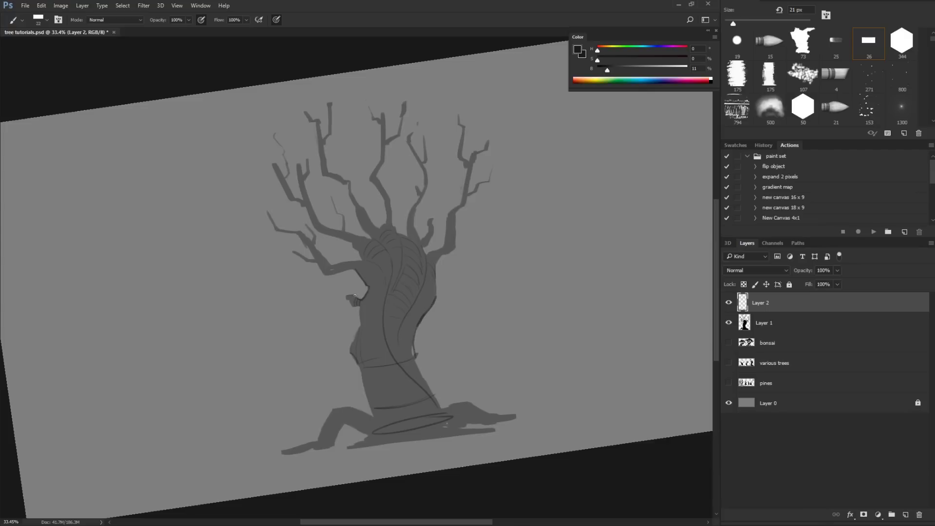
pyautogui.moveTo(358, 304); pyautogui.dragTo(361, 319)
# Step: Clean up the crown lines with the Eraser and wrap contour strokes around the trunk's upper left side
pyautogui.press('r')
pyautogui.moveTo(389, 301)
pyautogui.mouseDown()
pyautogui.moveTo(492, 257)
pyautogui.moveTo(444, 376)
pyautogui.moveTo(461, 351)
pyautogui.mouseUp()
pyautogui.press('e')
pyautogui.moveTo(385, 249); pyautogui.dragTo(397, 263)
pyautogui.press('b')
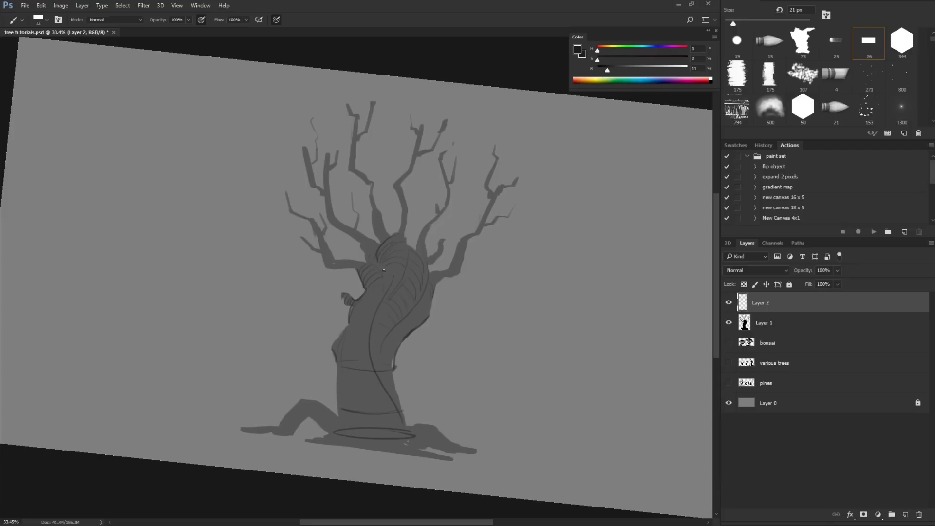
pyautogui.press('r')
pyautogui.moveTo(468, 254); pyautogui.dragTo(448, 340)
pyautogui.press('e')
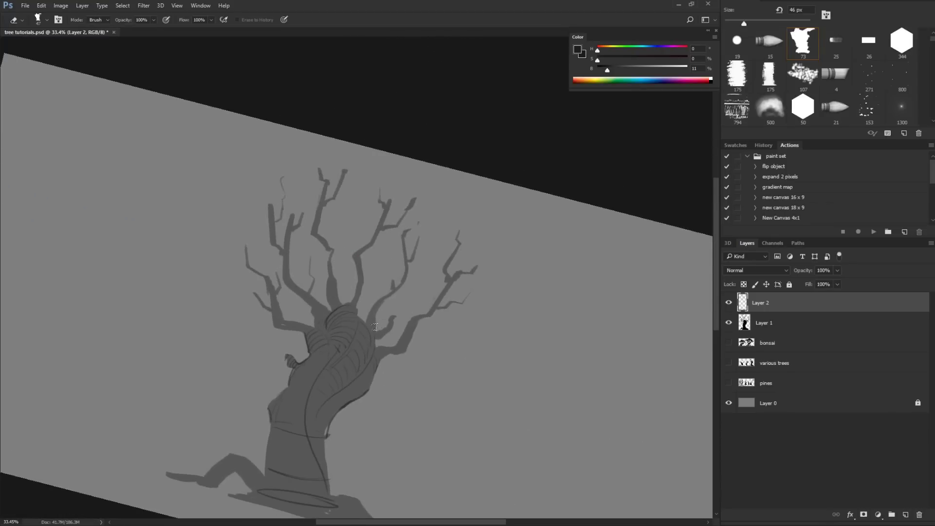
# Step: Rework the flow line that curves up the upper trunk's right side toward the branch, erasing rough strokes
pyautogui.press('b')
pyautogui.moveTo(347, 370); pyautogui.dragTo(369, 312)
pyautogui.hotkey('ctrl', 'z')
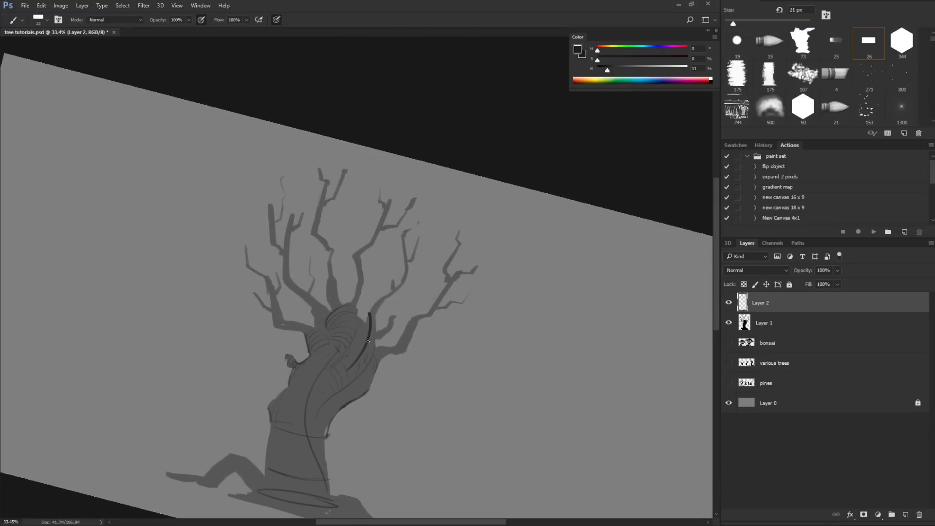
pyautogui.press('e')
pyautogui.press('r')
pyautogui.moveTo(368, 353)
pyautogui.mouseDown()
pyautogui.moveTo(448, 276)
pyautogui.moveTo(435, 281)
pyautogui.mouseUp()
pyautogui.press('b')
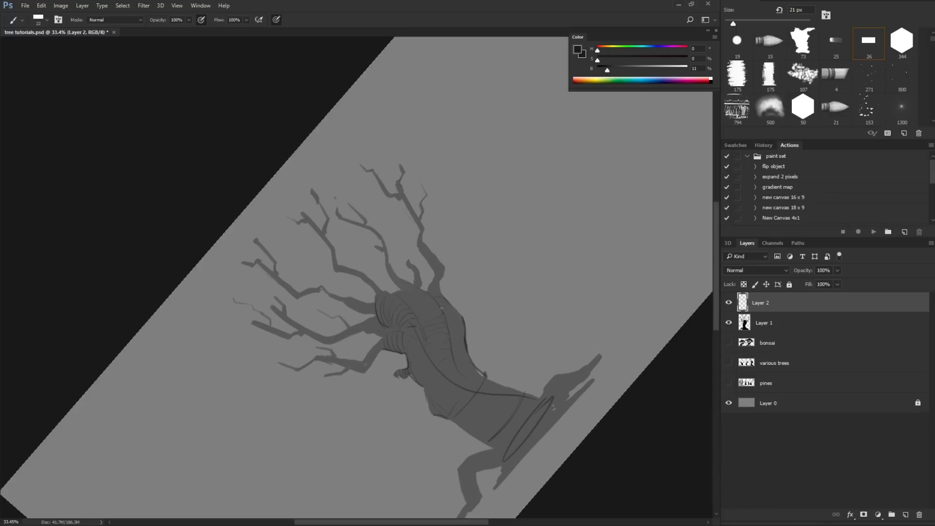
# Step: Wrap cross-contour lines around the crown and up the base of the branch rising from its right side
pyautogui.moveTo(433, 307); pyautogui.dragTo(417, 317)
pyautogui.press('r')
pyautogui.moveTo(486, 277); pyautogui.dragTo(312, 399)
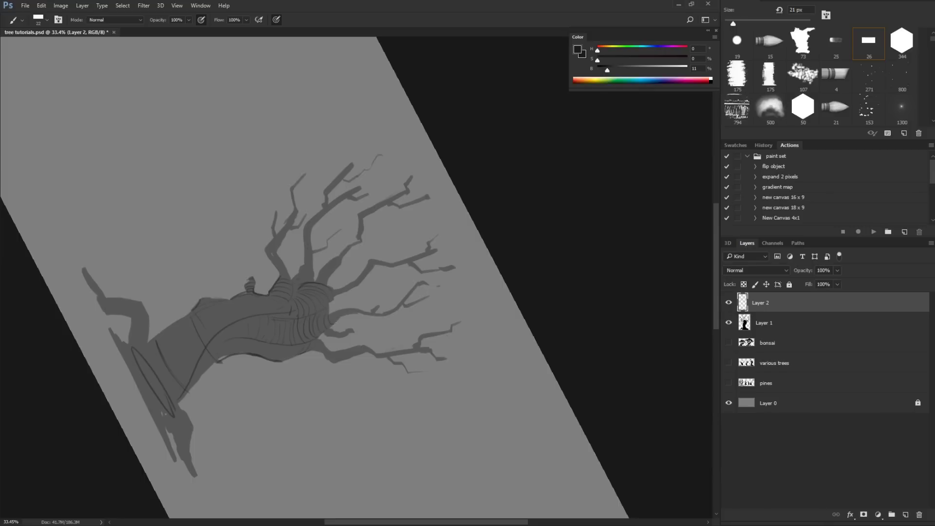
pyautogui.press('r')
pyautogui.moveTo(362, 358)
pyautogui.mouseDown()
pyautogui.moveTo(484, 299)
pyautogui.moveTo(503, 319)
pyautogui.moveTo(518, 278)
pyautogui.moveTo(543, 258)
pyautogui.moveTo(501, 259)
pyautogui.mouseUp()
pyautogui.press('r')
pyautogui.press('b')
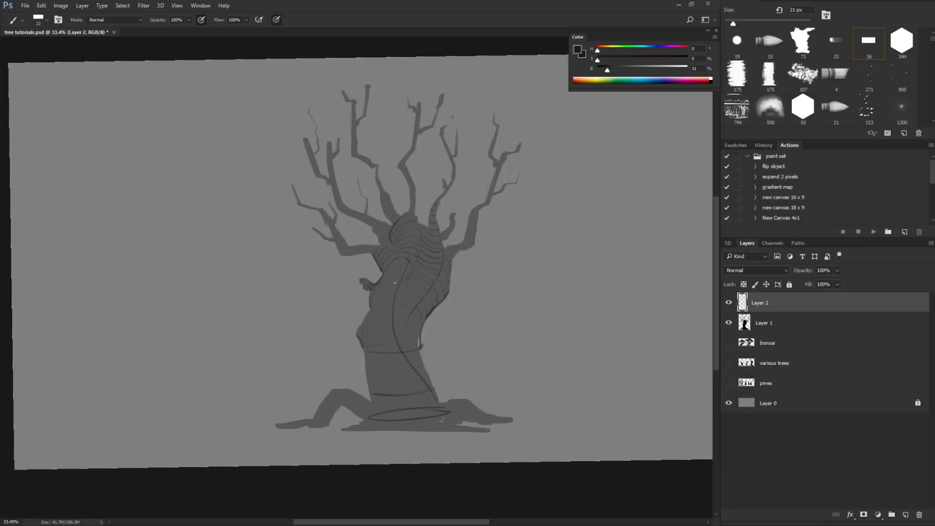
# Step: Add contour lines over the left bulge of the middle trunk and the left branch base, erasing rough crown lines
pyautogui.press('r')
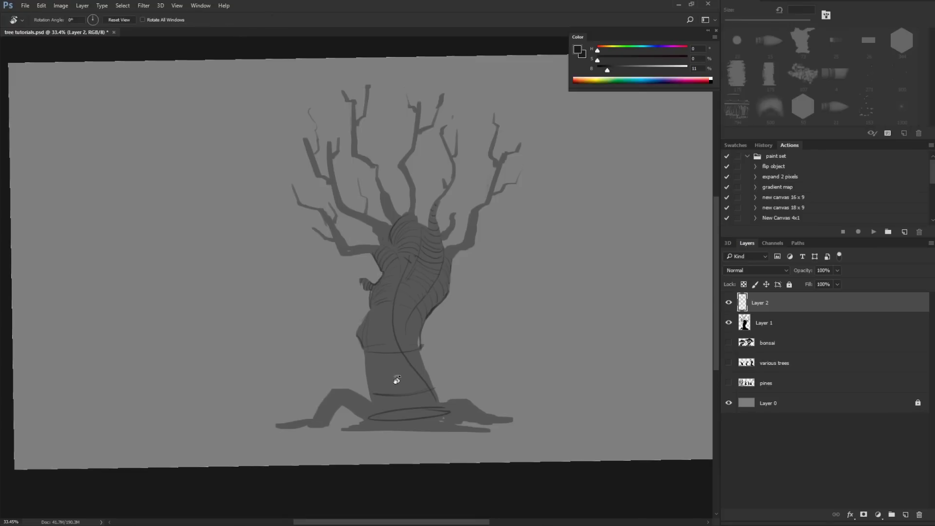
pyautogui.moveTo(382, 371); pyautogui.dragTo(475, 265)
pyautogui.press('e')
pyautogui.moveTo(434, 208); pyautogui.dragTo(382, 253)
pyautogui.press('b')
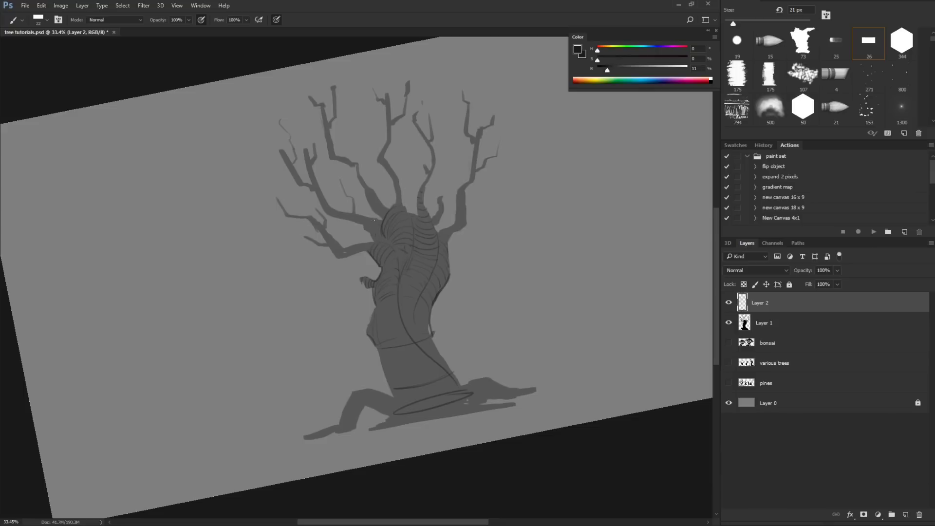
pyautogui.press('r')
pyautogui.moveTo(419, 227)
pyautogui.mouseDown()
pyautogui.moveTo(536, 302)
pyautogui.moveTo(547, 271)
pyautogui.mouseUp()
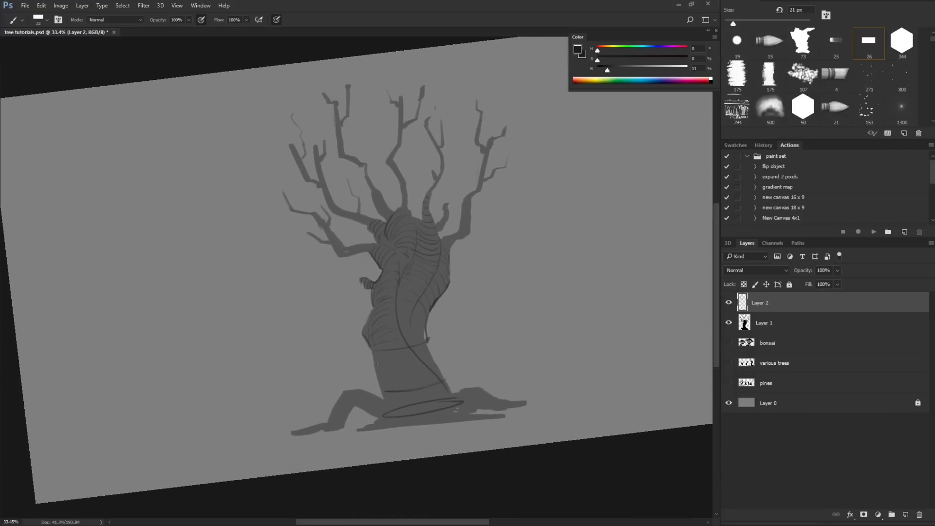
# Step: Erase the straight guide line across the middle of the trunk
pyautogui.press('r')
pyautogui.moveTo(467, 350)
pyautogui.mouseDown()
pyautogui.moveTo(521, 302)
pyautogui.moveTo(435, 311)
pyautogui.mouseUp()
pyautogui.press('e')
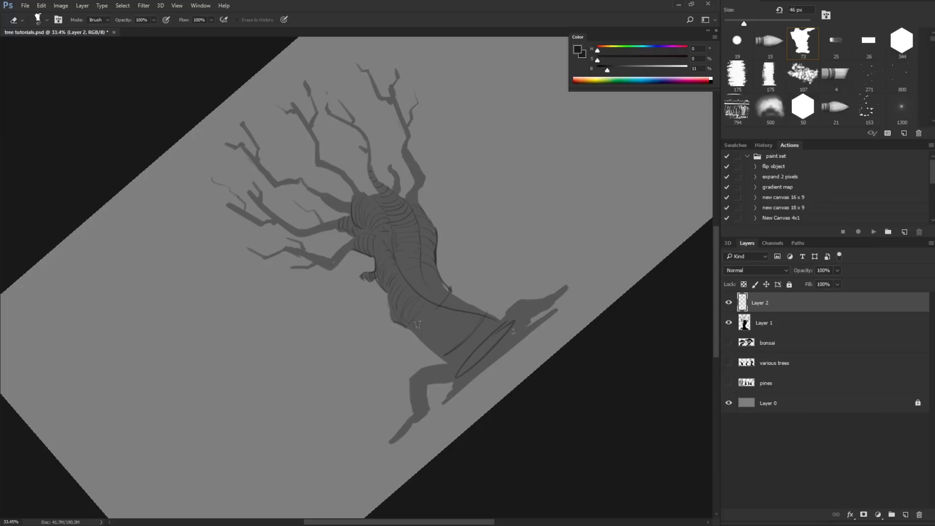
pyautogui.press('r')
pyautogui.moveTo(505, 268); pyautogui.dragTo(439, 327)
pyautogui.press('b')
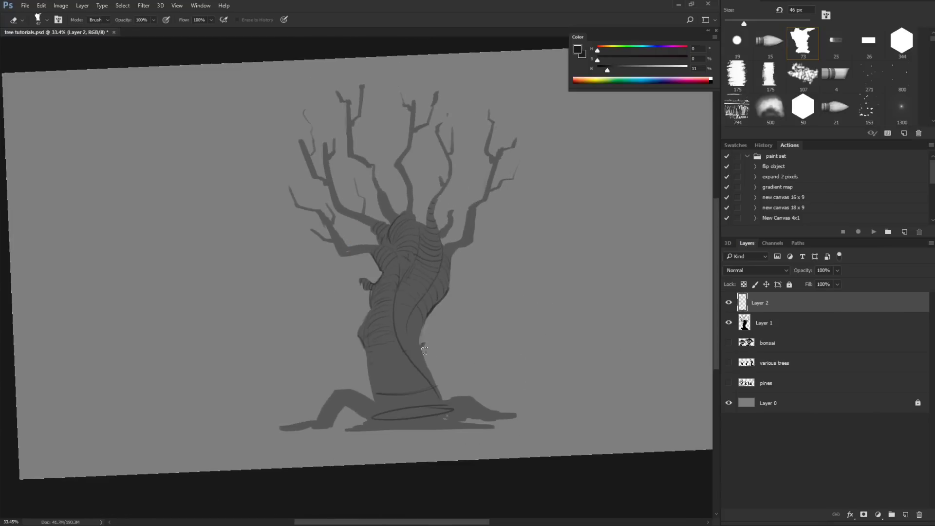
# Step: Draw contour lines across the twisting right side of the trunk and around the lower right branch
pyautogui.press('r')
pyautogui.moveTo(422, 356)
pyautogui.mouseDown()
pyautogui.moveTo(457, 306)
pyautogui.moveTo(475, 428)
pyautogui.moveTo(402, 324)
pyautogui.mouseUp()
pyautogui.press('b')
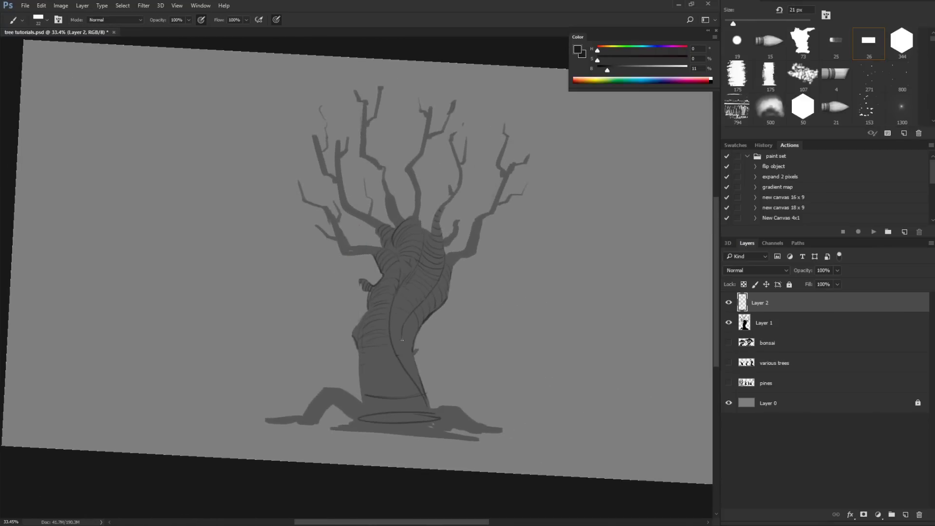
pyautogui.press('r')
pyautogui.moveTo(417, 330)
pyautogui.mouseDown()
pyautogui.moveTo(494, 313)
pyautogui.moveTo(456, 244)
pyautogui.mouseUp()
pyautogui.press('b')
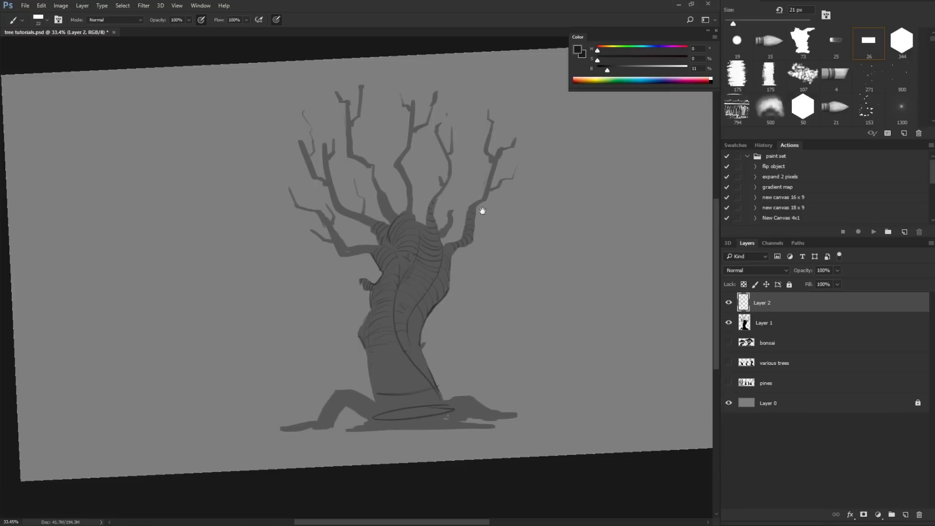
# Step: Wrap contour bands around the central branch and the lowest left branch
pyautogui.scroll(3, 505, 259)
pyautogui.hscroll(-1, 505, 258)
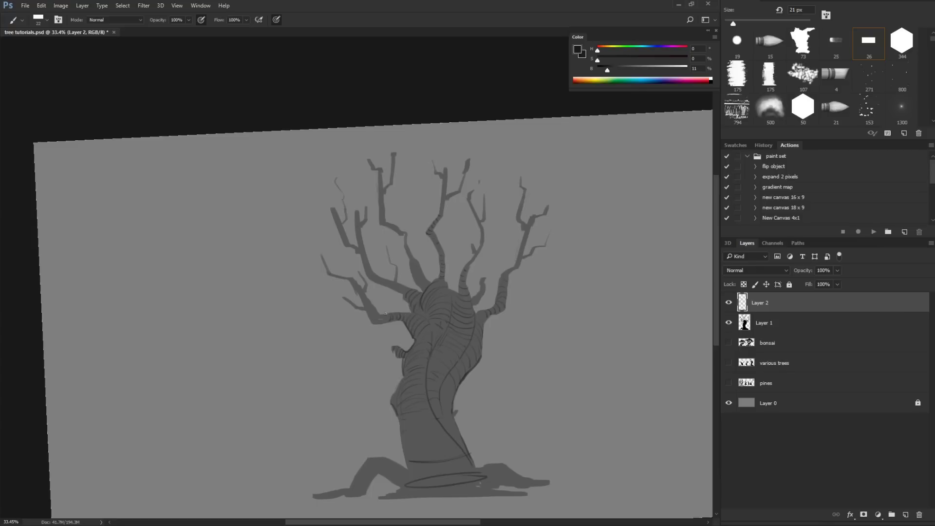
pyautogui.press('r')
pyautogui.moveTo(491, 295); pyautogui.dragTo(552, 288)
pyautogui.press('b')
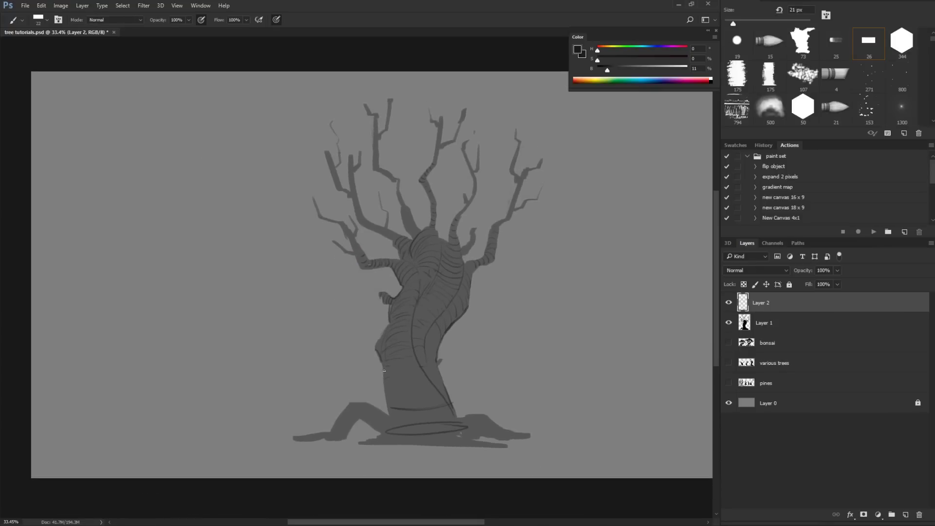
# Step: Continue the curved contour lines down the lower trunk and outline its left edge into the arched root
pyautogui.press('r')
pyautogui.moveTo(431, 375)
pyautogui.mouseDown()
pyautogui.moveTo(528, 251)
pyautogui.moveTo(523, 224)
pyautogui.mouseUp()
pyautogui.press('e')
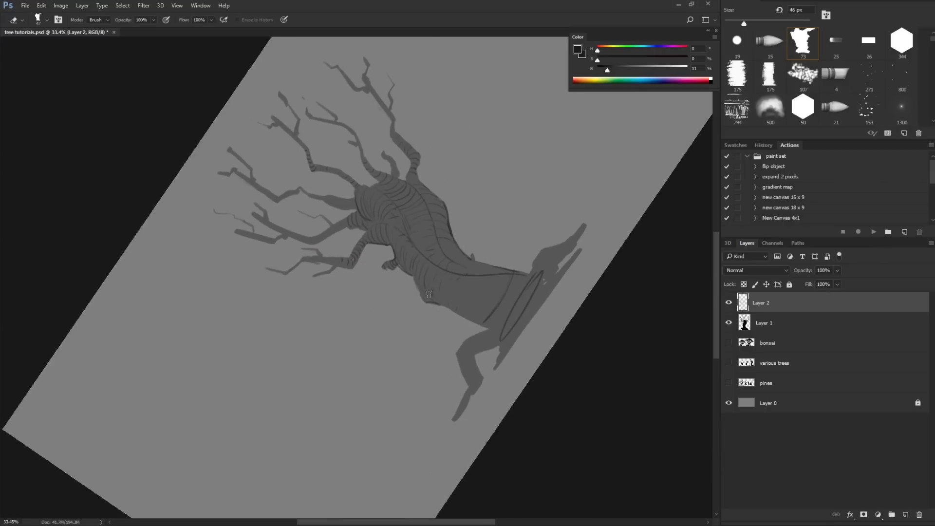
pyautogui.press('b')
pyautogui.moveTo(423, 269)
pyautogui.mouseDown()
pyautogui.moveTo(458, 282)
pyautogui.moveTo(442, 288)
pyautogui.moveTo(464, 283)
pyautogui.moveTo(446, 304)
pyautogui.moveTo(476, 279)
pyautogui.moveTo(457, 306)
pyautogui.moveTo(536, 326)
pyautogui.moveTo(427, 418)
pyautogui.moveTo(379, 351)
pyautogui.moveTo(374, 400)
pyautogui.moveTo(385, 451)
pyautogui.moveTo(422, 467)
pyautogui.moveTo(503, 405)
pyautogui.moveTo(510, 378)
pyautogui.moveTo(433, 376)
pyautogui.moveTo(496, 409)
pyautogui.moveTo(511, 300)
pyautogui.moveTo(457, 355)
pyautogui.mouseUp()
pyautogui.press('r')
pyautogui.press('b')
pyautogui.press('r')
pyautogui.press('b')
pyautogui.press('r')
pyautogui.press('b')
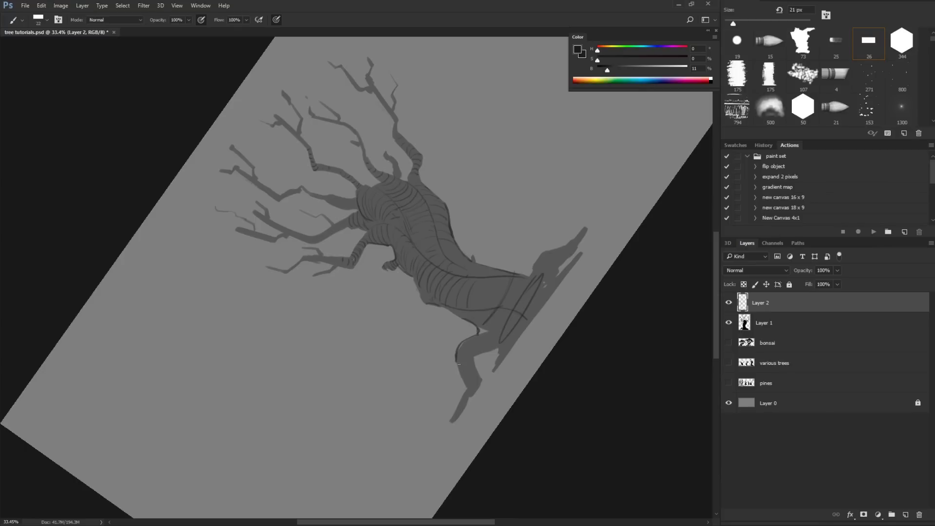
# Step: Undo the rough root strokes and wrap contour lines around the arched left root
pyautogui.press('r')
pyautogui.moveTo(565, 325)
pyautogui.mouseDown()
pyautogui.moveTo(458, 430)
pyautogui.moveTo(469, 375)
pyautogui.moveTo(427, 328)
pyautogui.mouseUp()
pyautogui.press('b')
pyautogui.hotkey('ctrl', 'alt', 'z')
pyautogui.moveTo(390, 356); pyautogui.dragTo(380, 368)
pyautogui.hotkey('ctrl', 'alt', 'z')
pyautogui.hotkey('ctrl', 'alt', 'z')
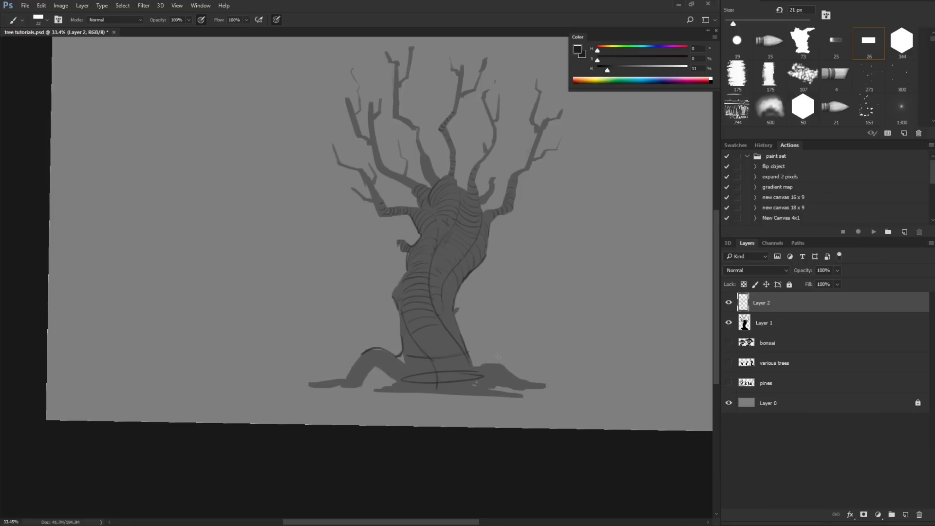
pyautogui.moveTo(363, 352); pyautogui.dragTo(367, 367)
pyautogui.moveTo(363, 355)
pyautogui.mouseDown()
pyautogui.moveTo(347, 376)
pyautogui.moveTo(357, 365)
pyautogui.moveTo(367, 370)
pyautogui.moveTo(358, 383)
pyautogui.moveTo(393, 379)
pyautogui.mouseUp()
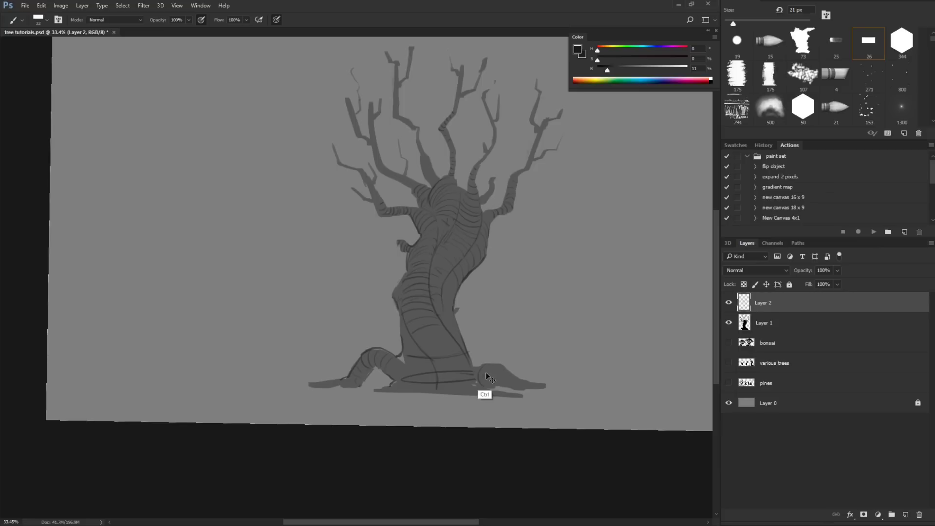
# Step: Erase the rest of the guide ellipse at the trunk's base and draw contour lines around the start of the right root
pyautogui.press('r')
pyautogui.moveTo(455, 371)
pyautogui.mouseDown()
pyautogui.moveTo(568, 351)
pyautogui.moveTo(488, 317)
pyautogui.mouseUp()
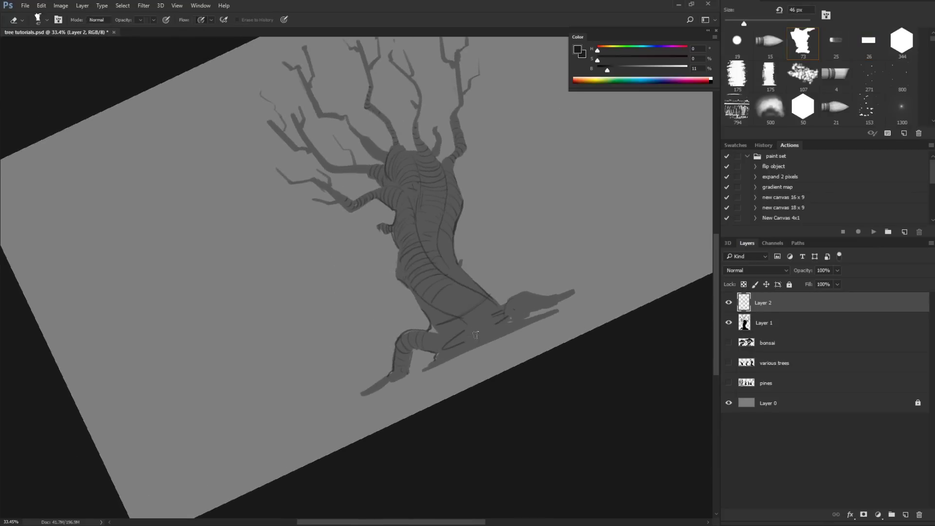
pyautogui.moveTo(507, 302); pyautogui.dragTo(519, 314)
pyautogui.press('e')
pyautogui.press('b')
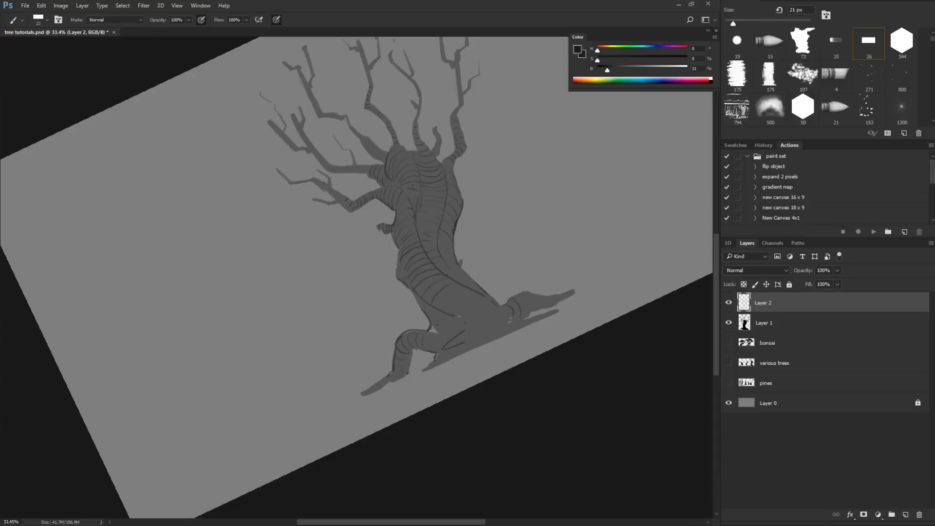
# Step: Draw curved lines where the trunk's base flares into the right root and tidy them with the Eraser
pyautogui.moveTo(497, 316); pyautogui.dragTo(508, 319)
pyautogui.press('r')
pyautogui.moveTo(564, 336)
pyautogui.mouseDown()
pyautogui.moveTo(570, 365)
pyautogui.moveTo(540, 438)
pyautogui.mouseUp()
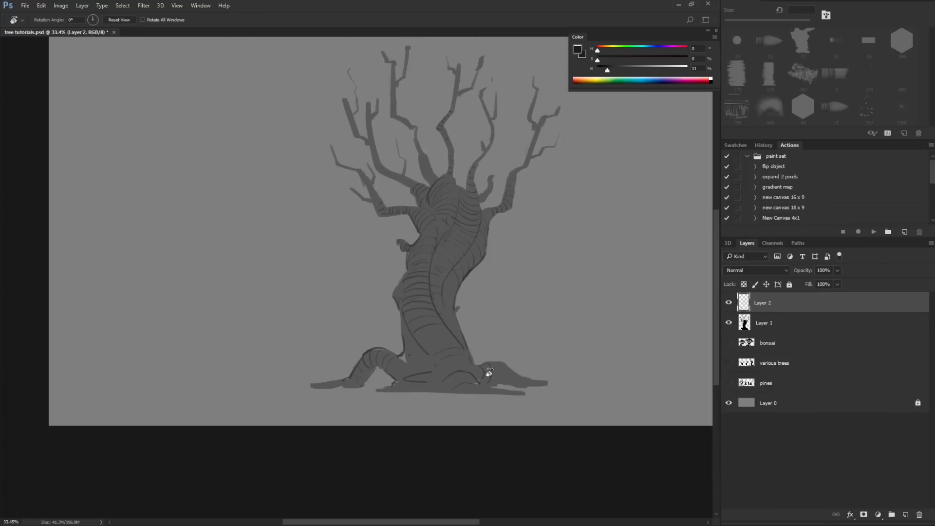
pyautogui.press('b')
pyautogui.press('e')
pyautogui.press('b')
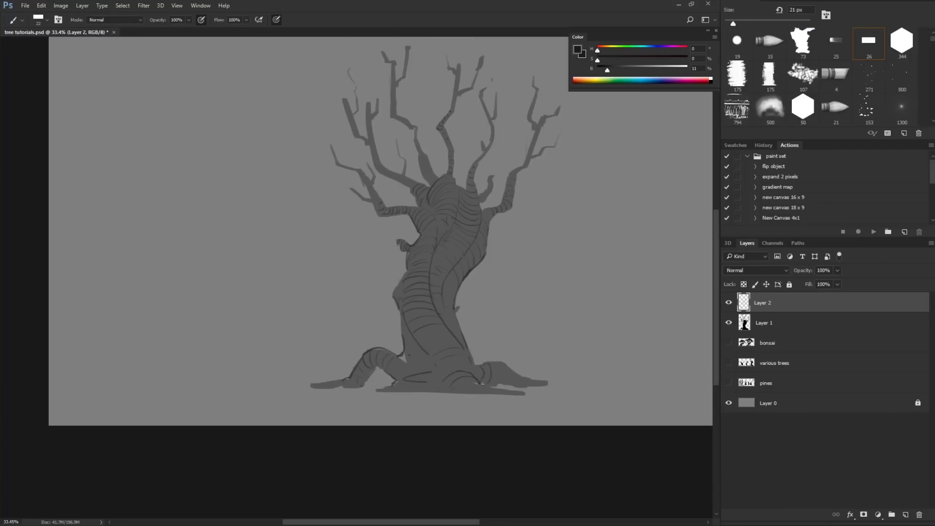
# Step: Draw curved lines on the front right root and erase the misplaced lines at the left side of the trunk's base
pyautogui.moveTo(453, 392)
pyautogui.mouseDown()
pyautogui.moveTo(475, 382)
pyautogui.moveTo(495, 388)
pyautogui.moveTo(475, 381)
pyautogui.mouseUp()
pyautogui.press('e')
pyautogui.press('b')
pyautogui.moveTo(517, 389); pyautogui.dragTo(543, 382)
pyautogui.press('e')
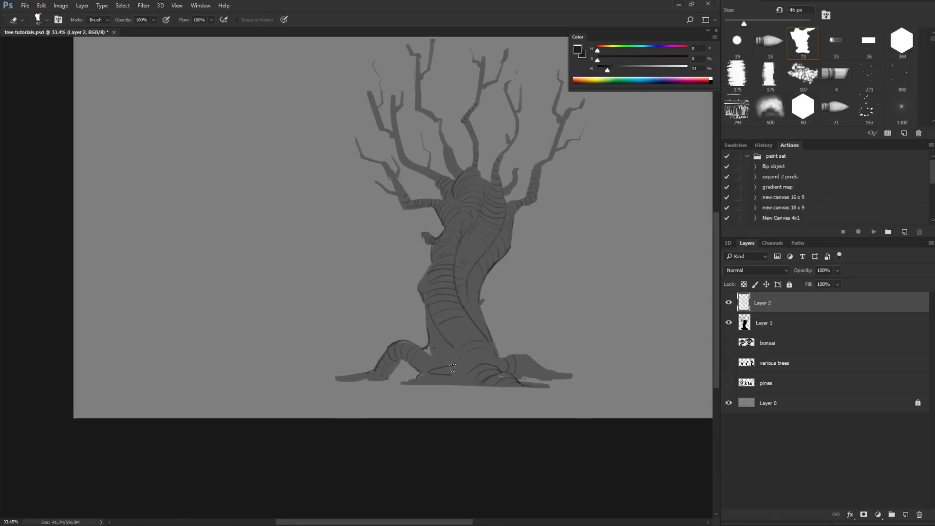
pyautogui.press('b')
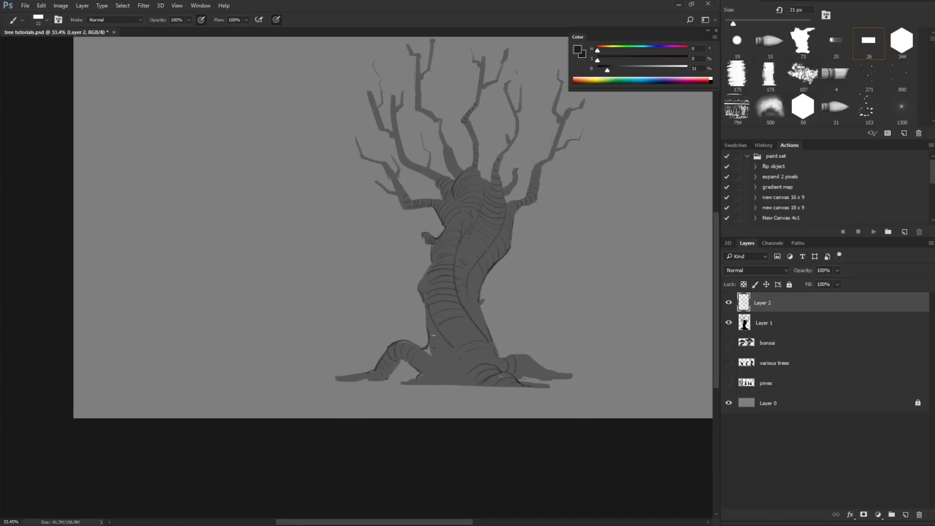
# Step: Draw flow and contour lines over the centre and left of the trunk's base and around the right root
pyautogui.moveTo(452, 349)
pyautogui.mouseDown()
pyautogui.moveTo(456, 375)
pyautogui.moveTo(476, 387)
pyautogui.mouseUp()
pyautogui.keyDown('alt'); pyautogui.click(434, 348); pyautogui.keyUp('alt')
pyautogui.moveTo(442, 354); pyautogui.dragTo(432, 376)
pyautogui.moveTo(441, 361); pyautogui.dragTo(420, 371)
pyautogui.moveTo(430, 378); pyautogui.dragTo(428, 374)
# Step: Hide Layer 2 and show it again to compare the flat silhouette with the contour drawing
pyautogui.moveTo(534, 308); pyautogui.dragTo(474, 341)
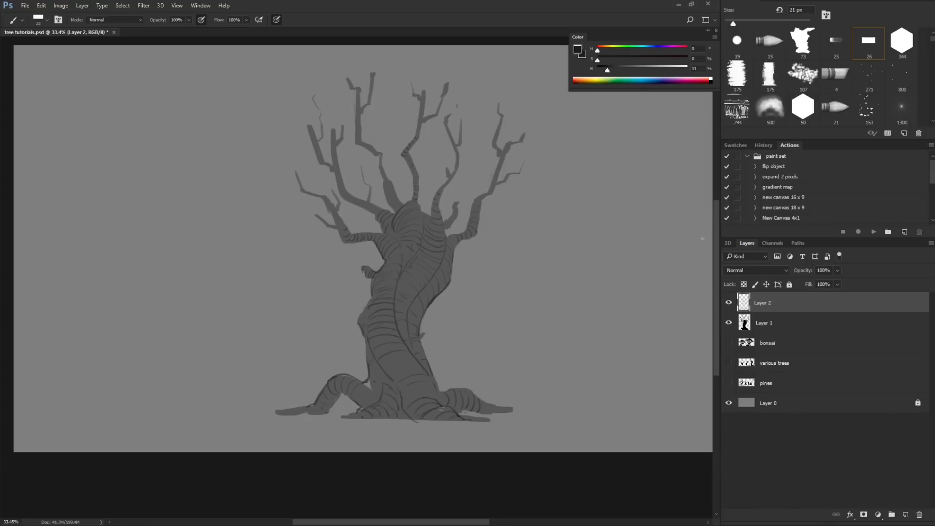
pyautogui.click(727, 303)
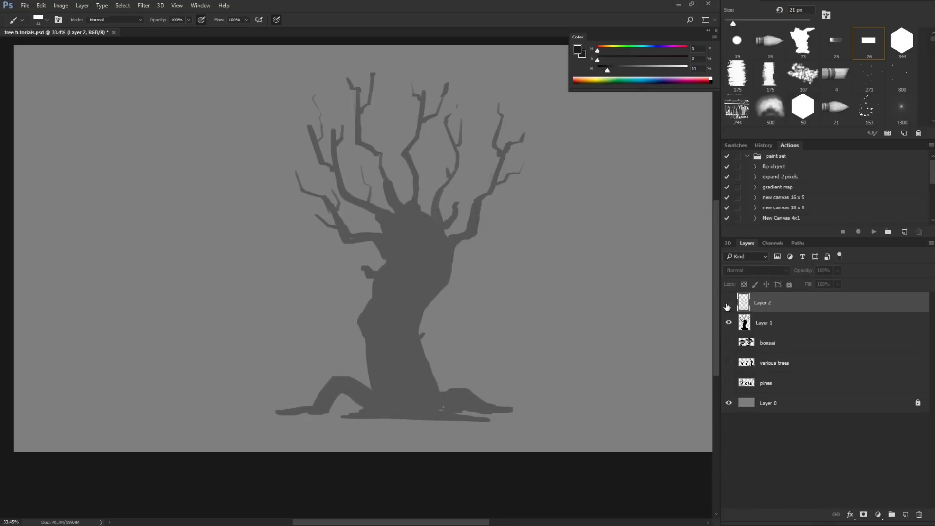
pyautogui.click(727, 305)
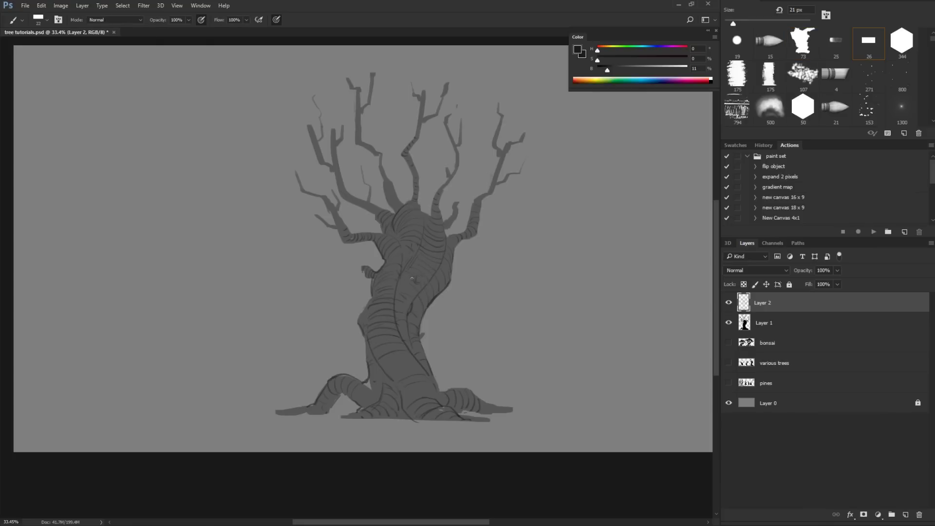
# Step: Draw a knot on the mid trunk, a bump on its right edge and lines where the left root joins, tidying with the Eraser
pyautogui.moveTo(415, 278)
pyautogui.mouseDown()
pyautogui.moveTo(424, 283)
pyautogui.moveTo(422, 273)
pyautogui.mouseUp()
pyautogui.moveTo(453, 258); pyautogui.dragTo(453, 274)
pyautogui.moveTo(362, 384)
pyautogui.mouseDown()
pyautogui.moveTo(381, 377)
pyautogui.moveTo(368, 381)
pyautogui.moveTo(382, 392)
pyautogui.moveTo(366, 382)
pyautogui.moveTo(377, 398)
pyautogui.mouseUp()
pyautogui.press('e')
pyautogui.press('b')
pyautogui.press('e')
pyautogui.press('b')
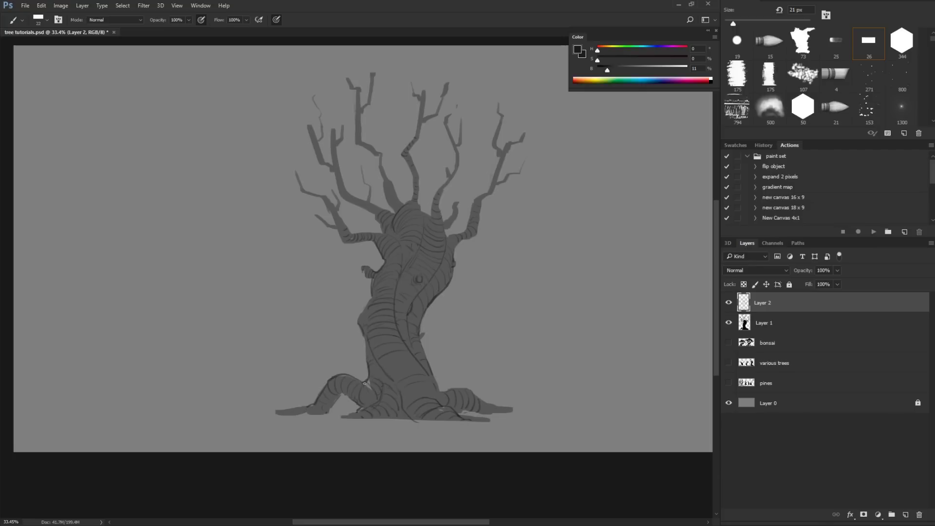
# Step: Outline the left root's tip and the right root's upper edge, and fill the lower trunk with more contour lines
pyautogui.moveTo(313, 405); pyautogui.dragTo(294, 410)
pyautogui.moveTo(438, 387); pyautogui.dragTo(497, 406)
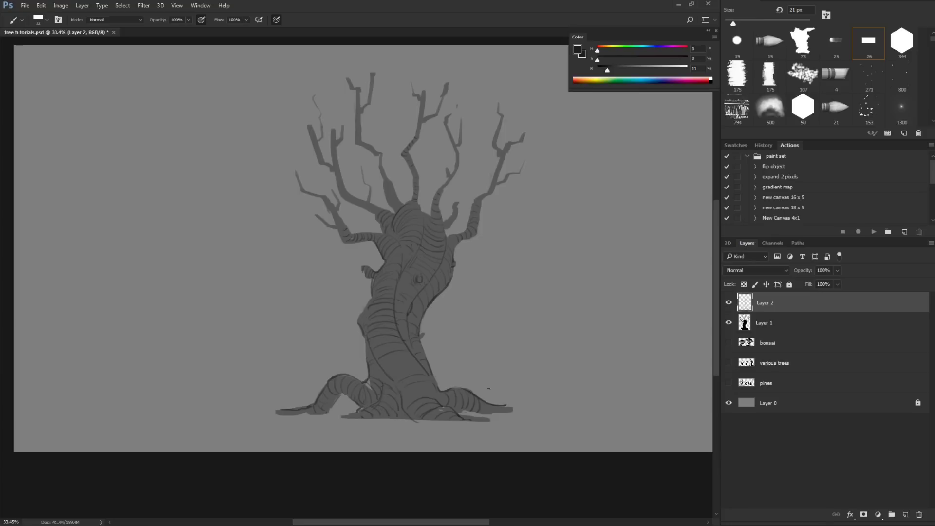
pyautogui.moveTo(431, 374)
pyautogui.mouseDown()
pyautogui.moveTo(438, 389)
pyautogui.moveTo(518, 390)
pyautogui.moveTo(483, 321)
pyautogui.moveTo(477, 340)
pyautogui.mouseUp()
pyautogui.press('r')
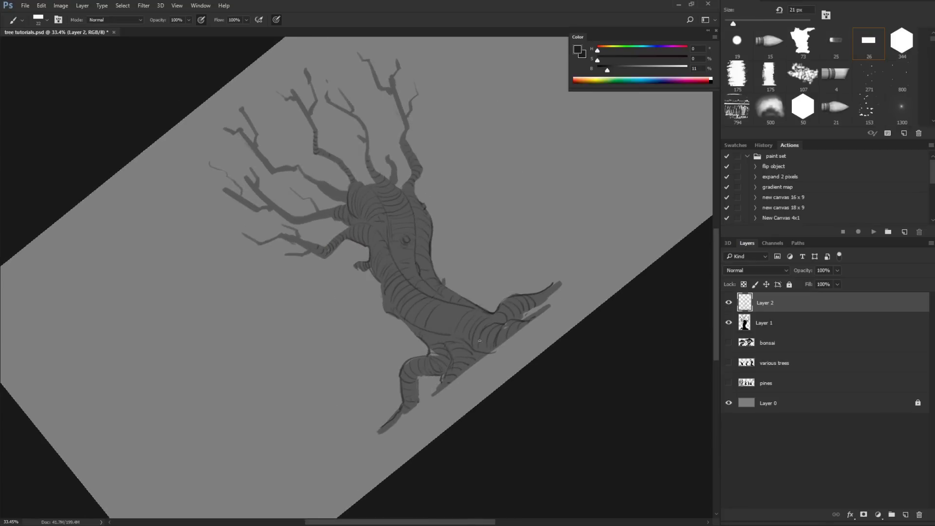
pyautogui.press('r')
pyautogui.moveTo(586, 290)
pyautogui.mouseDown()
pyautogui.moveTo(550, 399)
pyautogui.moveTo(438, 325)
pyautogui.mouseUp()
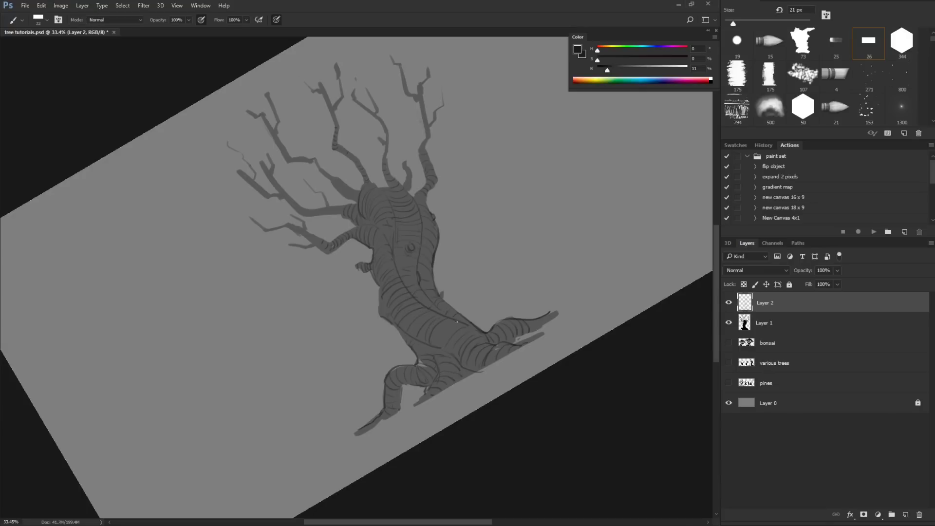
pyautogui.press('r')
pyautogui.moveTo(573, 282)
pyautogui.mouseDown()
pyautogui.moveTo(538, 392)
pyautogui.moveTo(538, 338)
pyautogui.mouseUp()
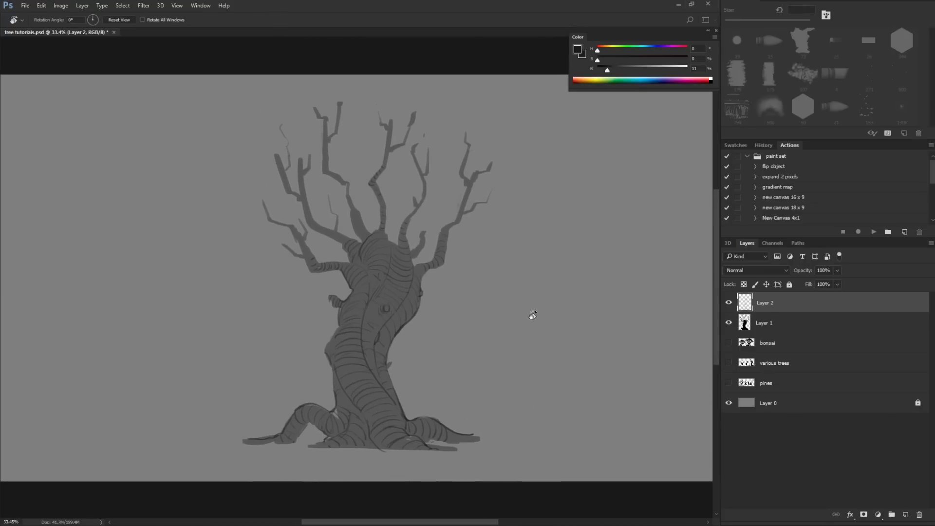
# Step: Draw a short broken branch stub with contour rings on the right edge of the upper trunk
pyautogui.press('b')
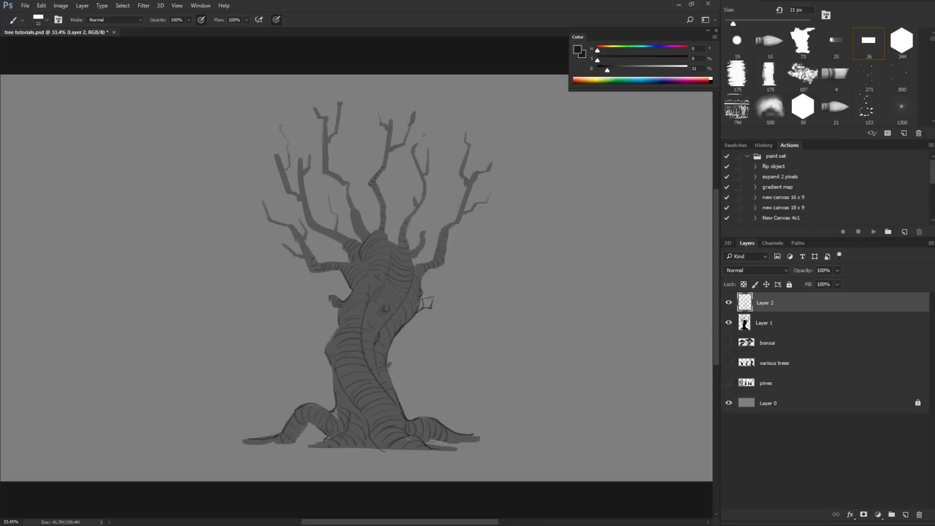
pyautogui.press('e')
pyautogui.press('b')
pyautogui.moveTo(467, 338); pyautogui.dragTo(506, 345)
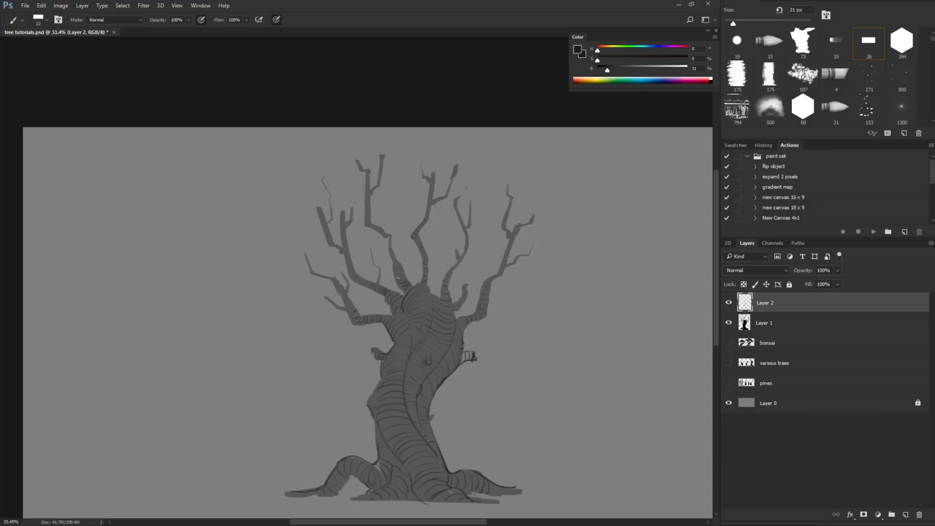
# Step: Draw small oval leaves around the tip of the upper right branch and a few beside the tall centre branch
pyautogui.press('z')
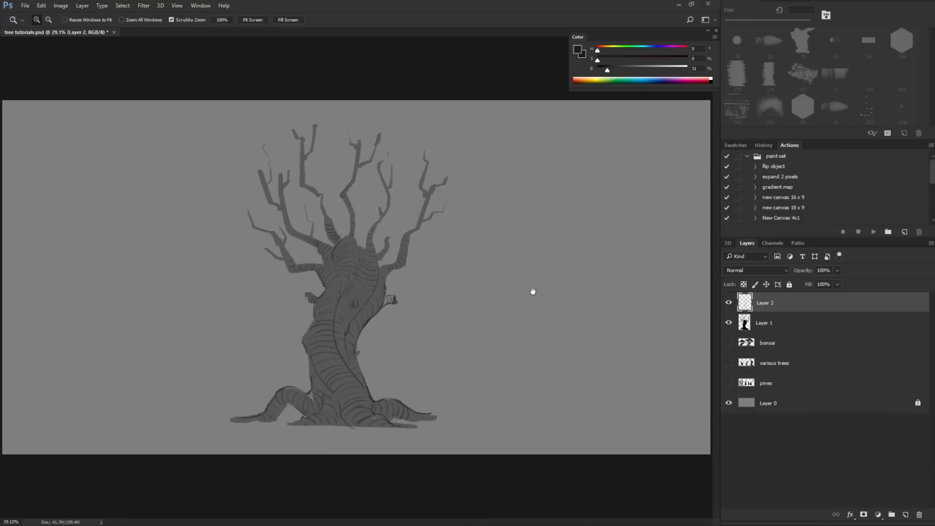
pyautogui.moveTo(420, 315)
pyautogui.mouseDown()
pyautogui.moveTo(459, 323)
pyautogui.moveTo(491, 316)
pyautogui.mouseUp()
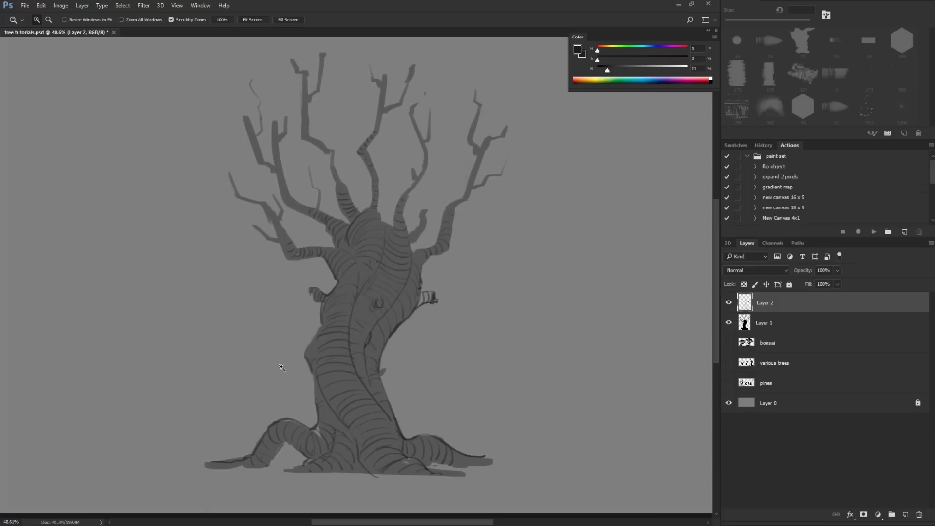
pyautogui.moveTo(463, 303); pyautogui.dragTo(468, 328)
pyautogui.press('b')
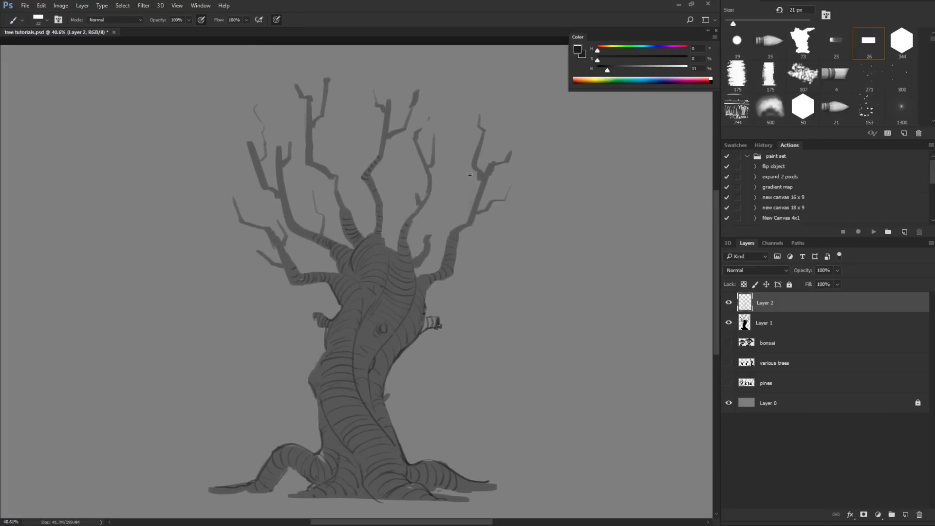
pyautogui.moveTo(465, 166)
pyautogui.mouseDown()
pyautogui.moveTo(475, 153)
pyautogui.moveTo(459, 133)
pyautogui.moveTo(474, 151)
pyautogui.moveTo(460, 145)
pyautogui.moveTo(466, 138)
pyautogui.mouseUp()
pyautogui.click(468, 141)
pyautogui.press('e')
pyautogui.press('b')
pyautogui.moveTo(454, 132)
pyautogui.mouseDown()
pyautogui.moveTo(495, 130)
pyautogui.moveTo(488, 115)
pyautogui.mouseUp()
pyautogui.click(366, 91)
pyautogui.moveTo(366, 111); pyautogui.dragTo(370, 115)
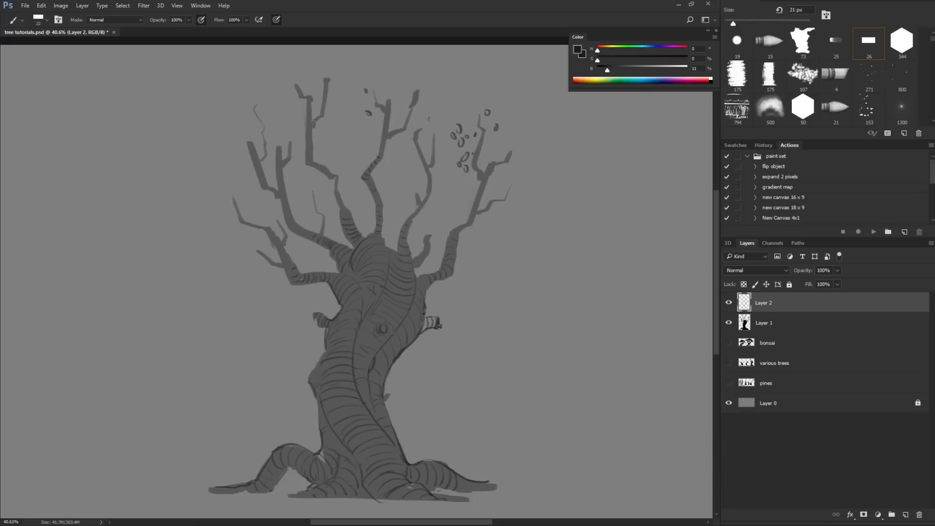
# Step: Draw oval leaves at the far left branch tip and denser leaf clusters around the right branch's twigs
pyautogui.moveTo(230, 219)
pyautogui.mouseDown()
pyautogui.moveTo(225, 233)
pyautogui.moveTo(243, 210)
pyautogui.mouseUp()
pyautogui.moveTo(502, 206)
pyautogui.mouseDown()
pyautogui.moveTo(501, 194)
pyautogui.moveTo(493, 220)
pyautogui.moveTo(524, 184)
pyautogui.moveTo(501, 193)
pyautogui.mouseUp()
pyautogui.press('e')
pyautogui.press('b')
pyautogui.moveTo(505, 187)
pyautogui.mouseDown()
pyautogui.moveTo(497, 195)
pyautogui.moveTo(518, 195)
pyautogui.moveTo(509, 211)
pyautogui.moveTo(494, 210)
pyautogui.moveTo(492, 196)
pyautogui.moveTo(540, 191)
pyautogui.moveTo(519, 171)
pyautogui.moveTo(509, 179)
pyautogui.mouseUp()
pyautogui.press('e')
pyautogui.press('b')
pyautogui.moveTo(511, 141)
pyautogui.mouseDown()
pyautogui.moveTo(506, 151)
pyautogui.moveTo(519, 152)
pyautogui.moveTo(491, 155)
pyautogui.mouseUp()
pyautogui.moveTo(492, 153)
pyautogui.mouseDown()
pyautogui.moveTo(484, 158)
pyautogui.moveTo(501, 168)
pyautogui.moveTo(522, 157)
pyautogui.mouseUp()
pyautogui.moveTo(487, 227)
pyautogui.mouseDown()
pyautogui.moveTo(520, 208)
pyautogui.moveTo(517, 218)
pyautogui.moveTo(501, 198)
pyautogui.moveTo(455, 202)
pyautogui.mouseUp()
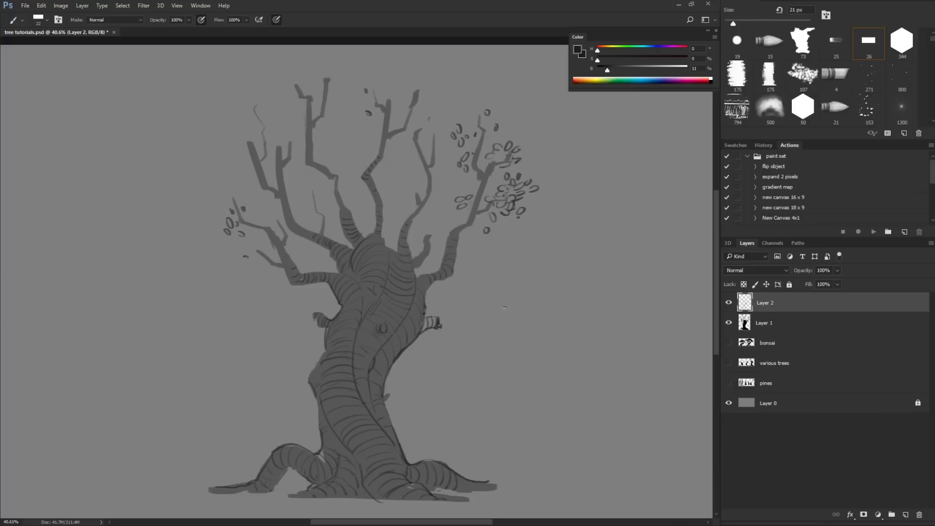
# Step: Draw a leaf cluster around the tall centre branch's tip and erase the leaves at the far left branch tip
pyautogui.moveTo(453, 159); pyautogui.dragTo(454, 151)
pyautogui.moveTo(375, 120)
pyautogui.mouseDown()
pyautogui.moveTo(370, 145)
pyautogui.moveTo(363, 136)
pyautogui.moveTo(398, 115)
pyautogui.mouseUp()
pyautogui.press('e')
pyautogui.moveTo(232, 210)
pyautogui.mouseDown()
pyautogui.moveTo(242, 235)
pyautogui.moveTo(243, 209)
pyautogui.mouseUp()
pyautogui.press('b')
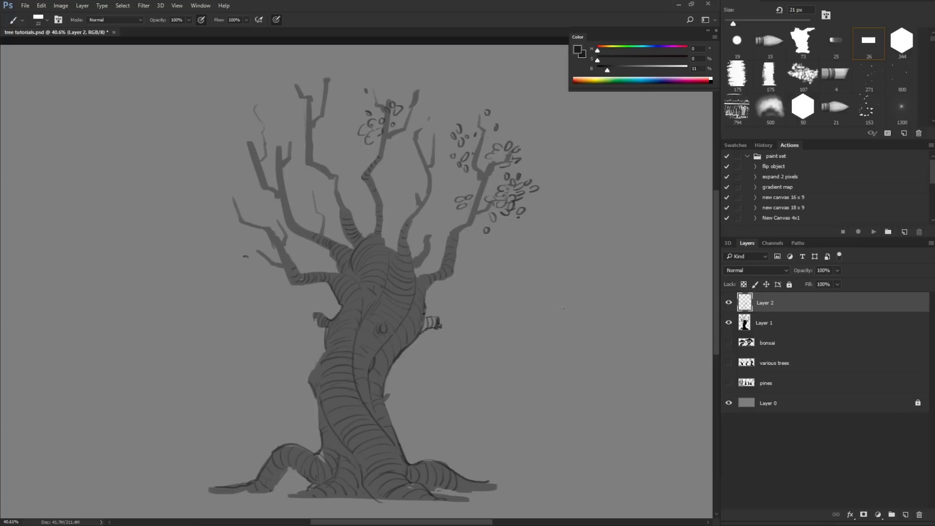
# Step: Sketch a large pointed leaf with a midrib and curved side veins in the empty area right of the trunk
pyautogui.moveTo(515, 397)
pyautogui.mouseDown()
pyautogui.moveTo(574, 350)
pyautogui.moveTo(601, 347)
pyautogui.mouseUp()
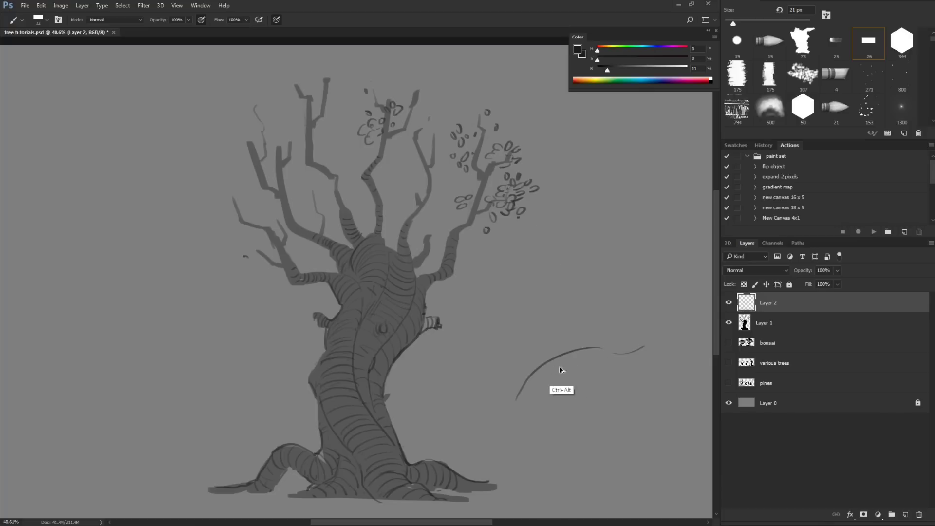
pyautogui.moveTo(514, 400)
pyautogui.mouseDown()
pyautogui.moveTo(571, 382)
pyautogui.moveTo(631, 344)
pyautogui.moveTo(547, 348)
pyautogui.moveTo(518, 391)
pyautogui.mouseUp()
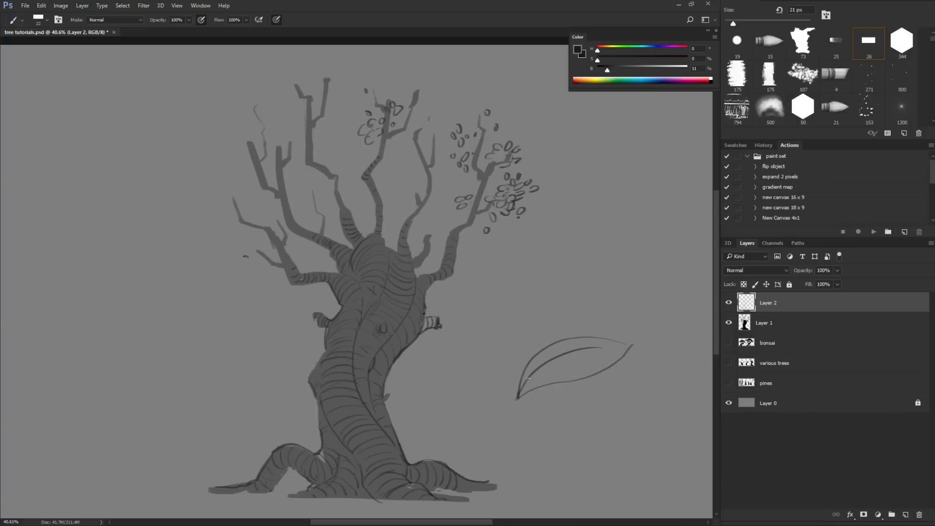
pyautogui.moveTo(567, 349)
pyautogui.mouseDown()
pyautogui.moveTo(540, 352)
pyautogui.moveTo(585, 347)
pyautogui.moveTo(555, 343)
pyautogui.moveTo(598, 336)
pyautogui.moveTo(615, 350)
pyautogui.moveTo(598, 349)
pyautogui.moveTo(568, 380)
pyautogui.moveTo(546, 381)
pyautogui.mouseUp()
pyautogui.moveTo(550, 364); pyautogui.dragTo(533, 389)
# Step: Sketch a second, curling leaf with a folded edge, side veins and a short stem below the first leaf
pyautogui.moveTo(656, 363)
pyautogui.mouseDown()
pyautogui.moveTo(654, 391)
pyautogui.moveTo(550, 445)
pyautogui.mouseUp()
pyautogui.moveTo(654, 363)
pyautogui.mouseDown()
pyautogui.moveTo(666, 408)
pyautogui.moveTo(647, 429)
pyautogui.moveTo(565, 413)
pyautogui.moveTo(551, 441)
pyautogui.moveTo(577, 425)
pyautogui.moveTo(629, 419)
pyautogui.moveTo(633, 396)
pyautogui.moveTo(560, 416)
pyautogui.moveTo(565, 434)
pyautogui.moveTo(608, 427)
pyautogui.moveTo(638, 407)
pyautogui.moveTo(646, 430)
pyautogui.mouseUp()
pyautogui.moveTo(641, 398); pyautogui.dragTo(654, 418)
pyautogui.moveTo(655, 368)
pyautogui.mouseDown()
pyautogui.moveTo(652, 386)
pyautogui.moveTo(577, 410)
pyautogui.mouseUp()
pyautogui.moveTo(655, 366)
pyautogui.mouseDown()
pyautogui.moveTo(638, 393)
pyautogui.moveTo(561, 414)
pyautogui.mouseUp()
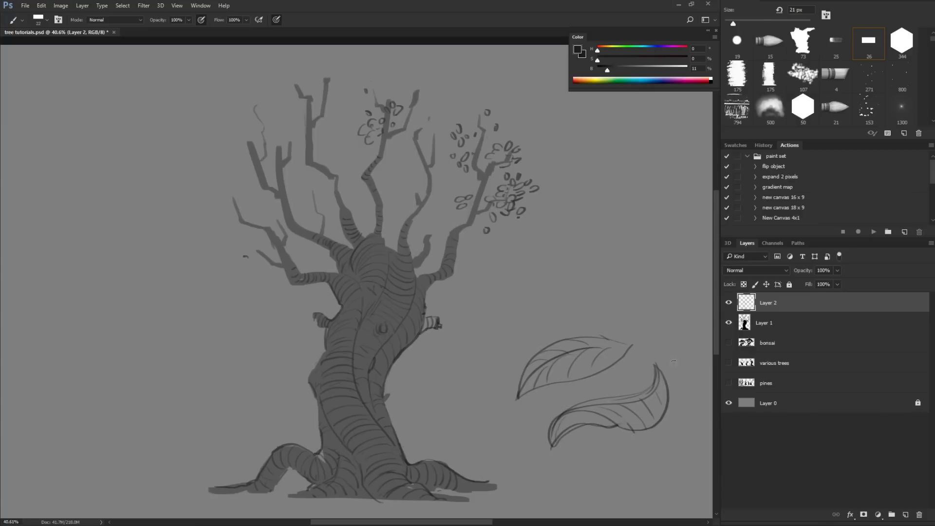
pyautogui.moveTo(551, 444)
pyautogui.mouseDown()
pyautogui.moveTo(554, 455)
pyautogui.moveTo(553, 446)
pyautogui.mouseUp()
# Step: Wrap contour lines around the small hooked branch at the crown's right and the lower parts of neighbouring branches
pyautogui.scroll(1, 539, 367)
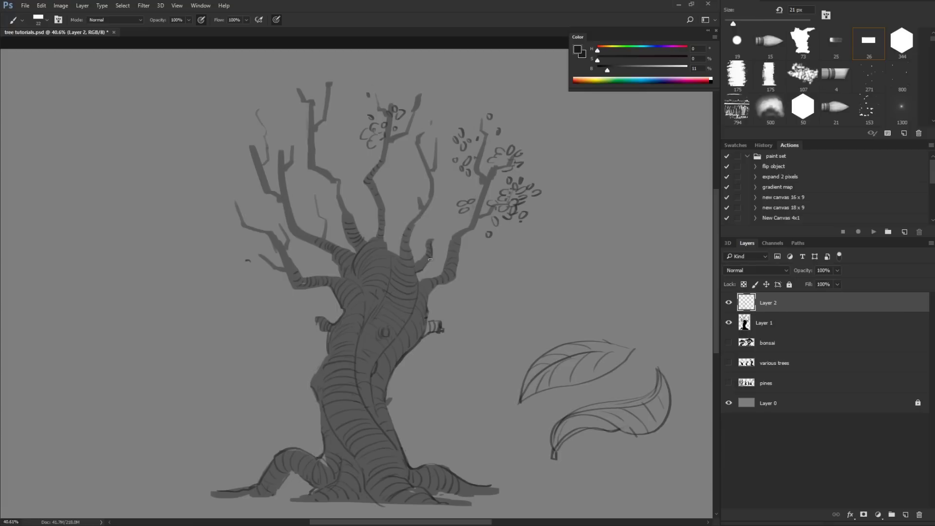
pyautogui.moveTo(453, 405)
pyautogui.mouseDown()
pyautogui.moveTo(461, 392)
pyautogui.moveTo(458, 400)
pyautogui.mouseUp()
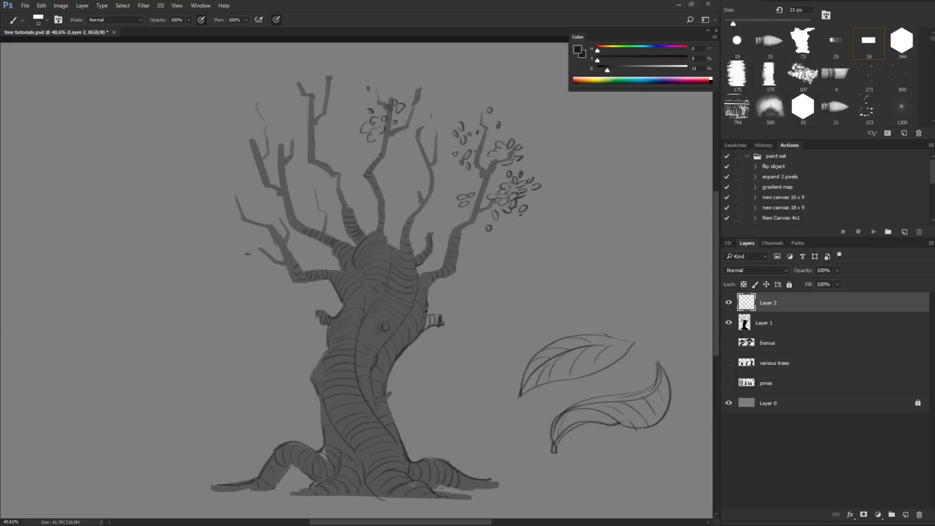
pyautogui.moveTo(521, 352); pyautogui.dragTo(516, 345)
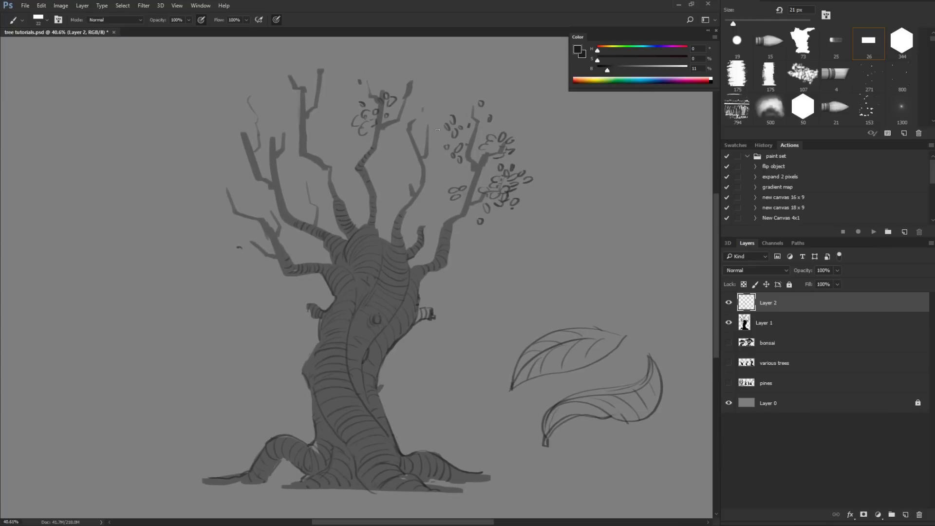
# Step: Draw oval leaf clusters around the tips of the centre-right branch and the upper left branches
pyautogui.moveTo(403, 131); pyautogui.dragTo(422, 134)
pyautogui.moveTo(294, 108); pyautogui.dragTo(293, 108)
pyautogui.moveTo(293, 98)
pyautogui.mouseDown()
pyautogui.moveTo(303, 71)
pyautogui.moveTo(298, 86)
pyautogui.moveTo(285, 73)
pyautogui.moveTo(282, 87)
pyautogui.moveTo(327, 77)
pyautogui.moveTo(322, 98)
pyautogui.mouseUp()
pyautogui.moveTo(231, 135)
pyautogui.mouseDown()
pyautogui.moveTo(241, 146)
pyautogui.moveTo(242, 135)
pyautogui.mouseUp()
pyautogui.moveTo(244, 91)
pyautogui.mouseDown()
pyautogui.moveTo(242, 103)
pyautogui.moveTo(254, 96)
pyautogui.moveTo(243, 122)
pyautogui.moveTo(275, 141)
pyautogui.moveTo(236, 114)
pyautogui.moveTo(240, 123)
pyautogui.moveTo(222, 142)
pyautogui.mouseUp()
pyautogui.press('e')
pyautogui.press('b')
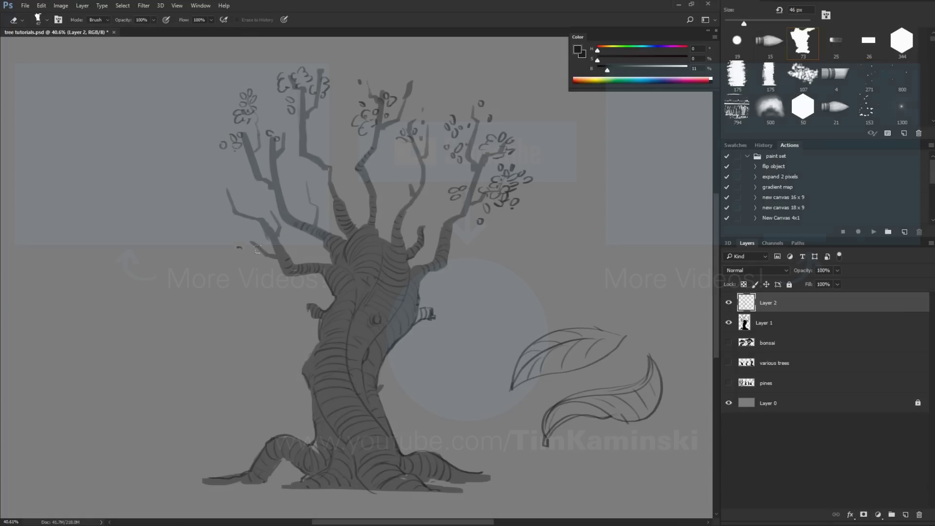